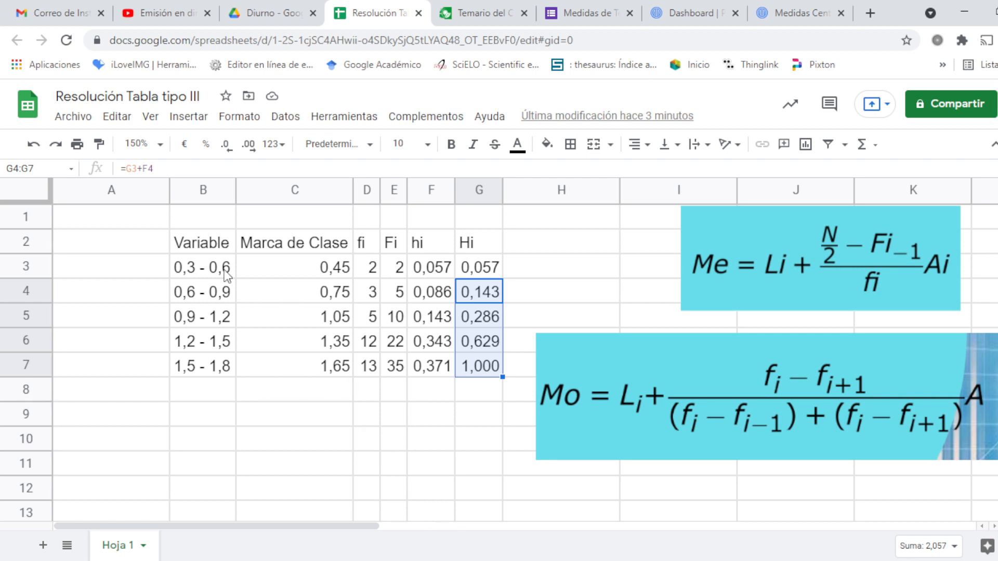
# - Center-align the table values in C3:G7 horizontally
pyautogui.moveTo(345, 273); pyautogui.dragTo(471, 373)
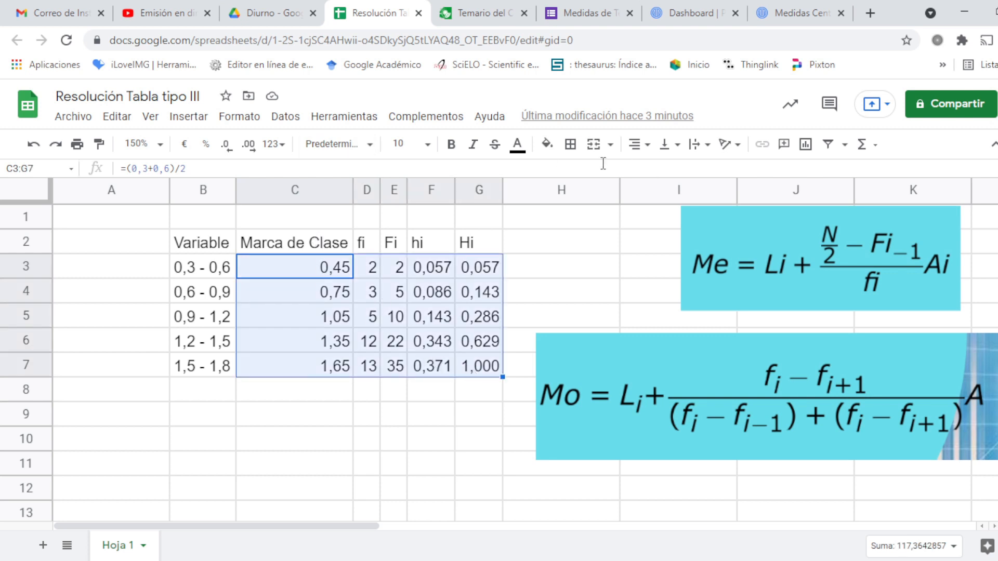
pyautogui.click(639, 146)
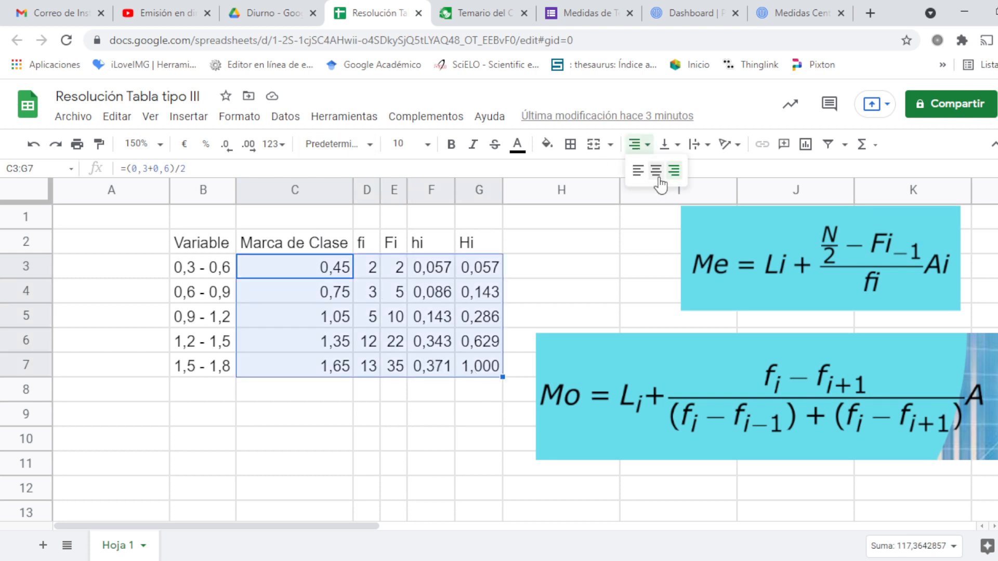
pyautogui.click(656, 170)
pyautogui.click(343, 386)
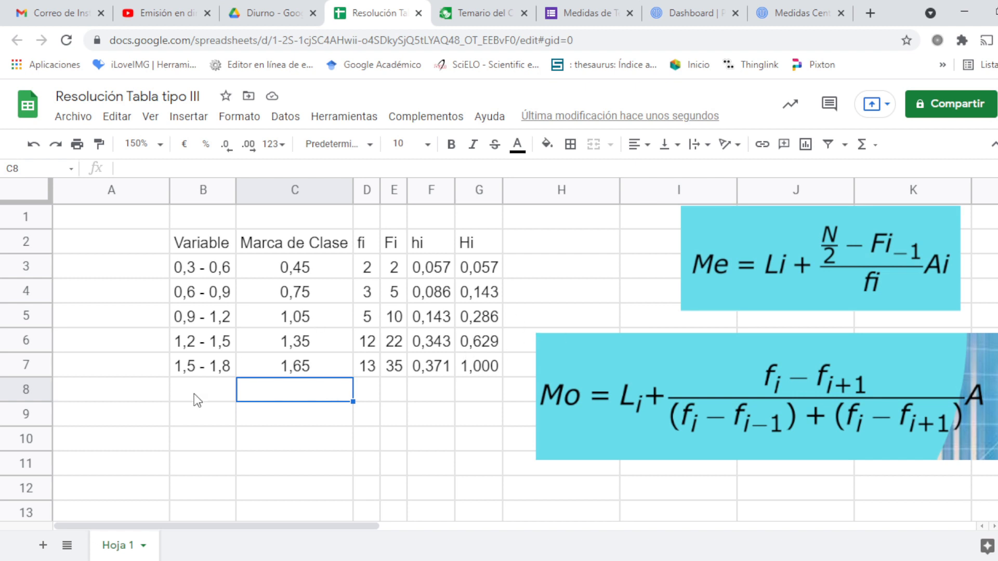
# - Enter the heading "Medidas de tendencia central" in cell B9
pyautogui.scroll(-1, 245, 377)
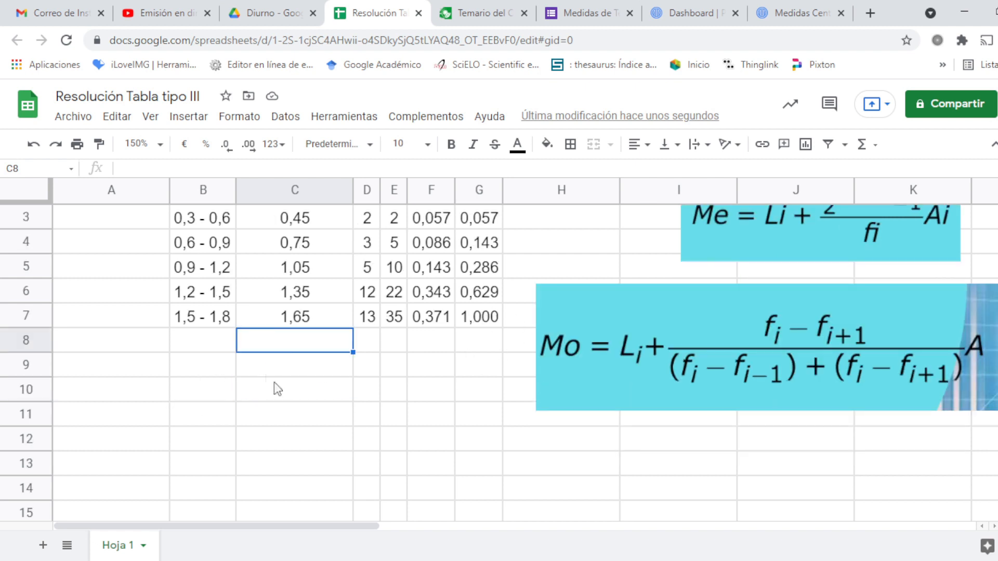
pyautogui.scroll(1, 296, 382)
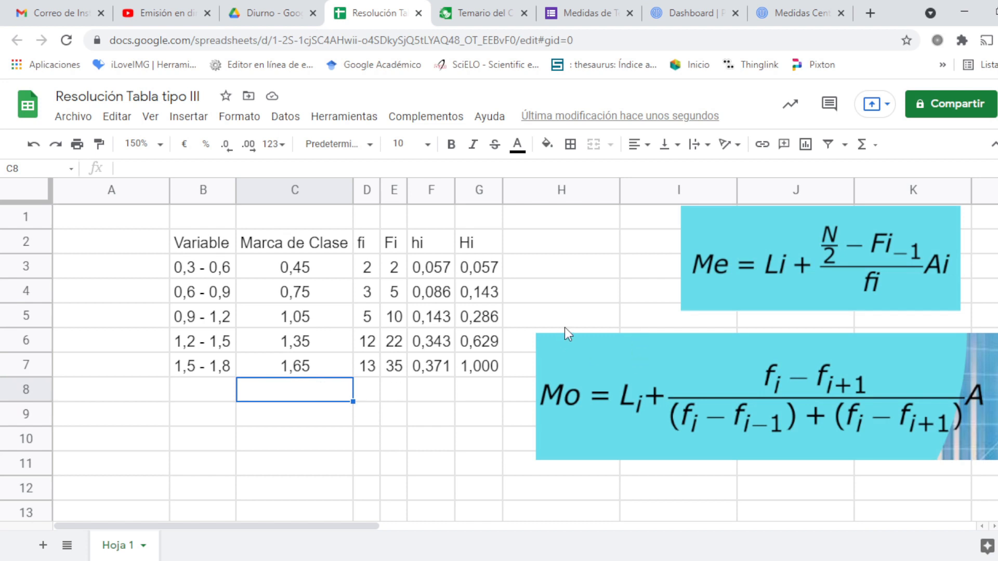
pyautogui.click(205, 418)
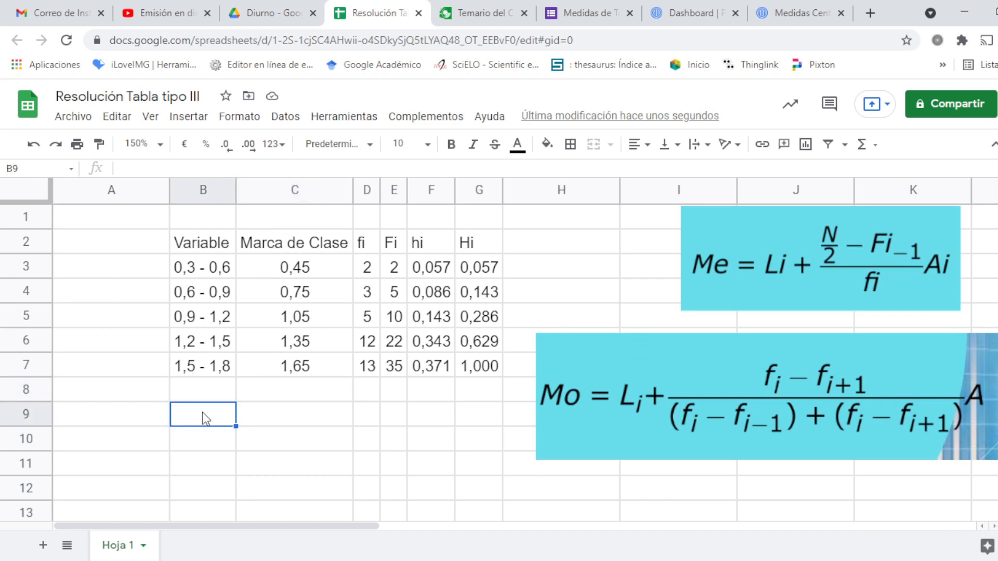
pyautogui.write('Medida')
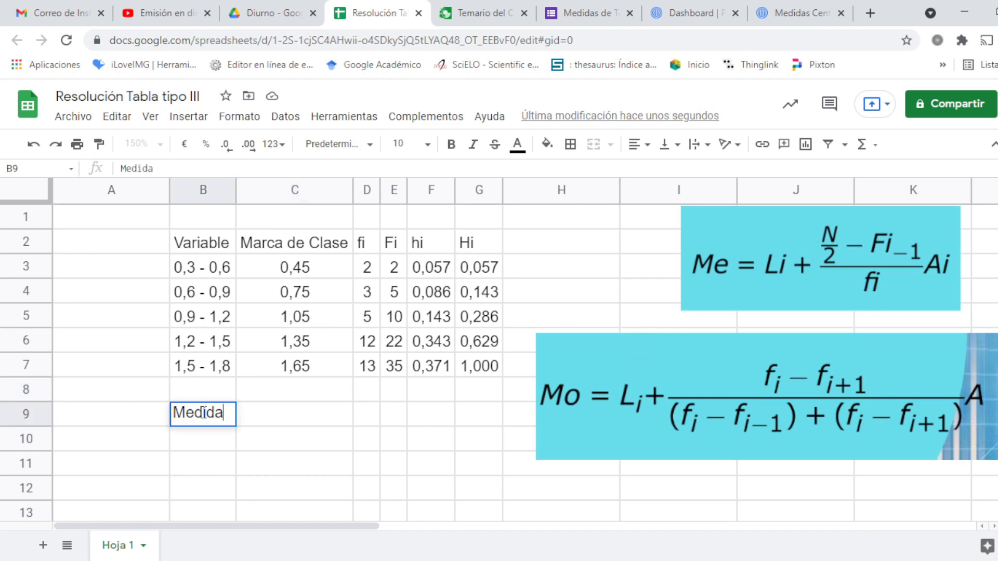
pyautogui.write('s de tend')
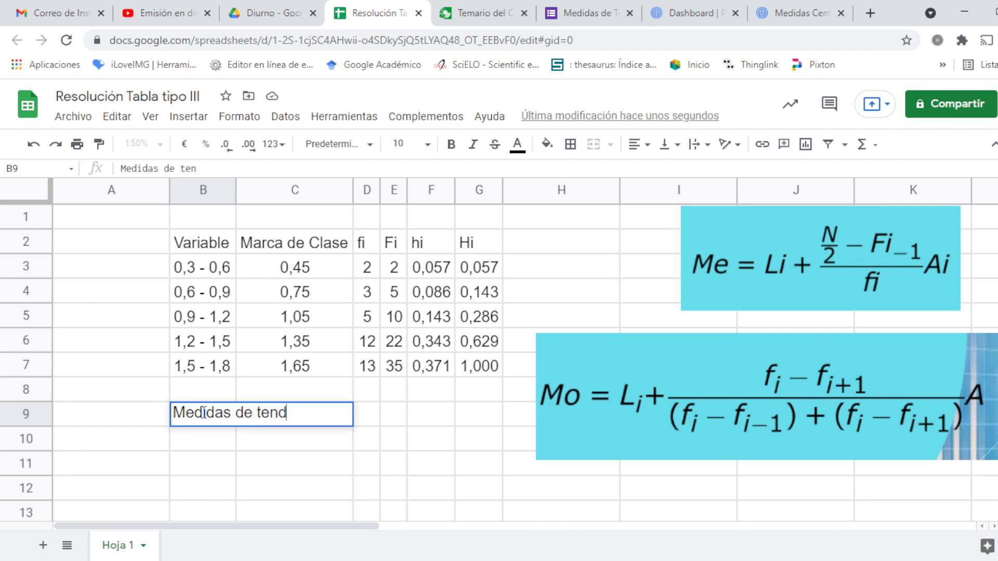
pyautogui.write('ecia')
pyautogui.press('BackSpace')
pyautogui.press('BackSpace')
pyautogui.press('BackSpace')
pyautogui.press('BackSpace')
pyautogui.write('ncia central')
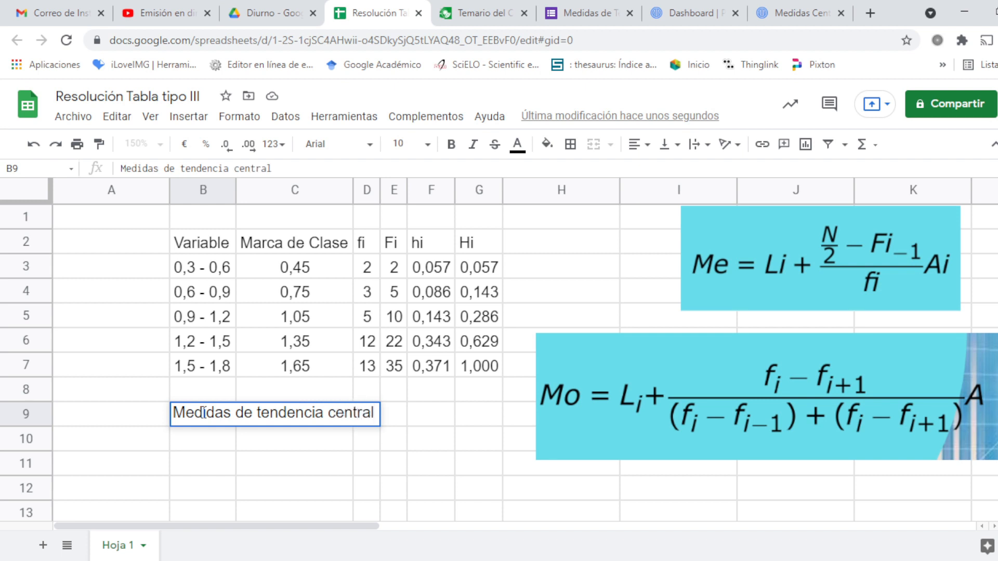
pyautogui.press('Return')
# - Enter the label "Promedio" in B10 and "Mediana" in B11
pyautogui.write('Promedp')
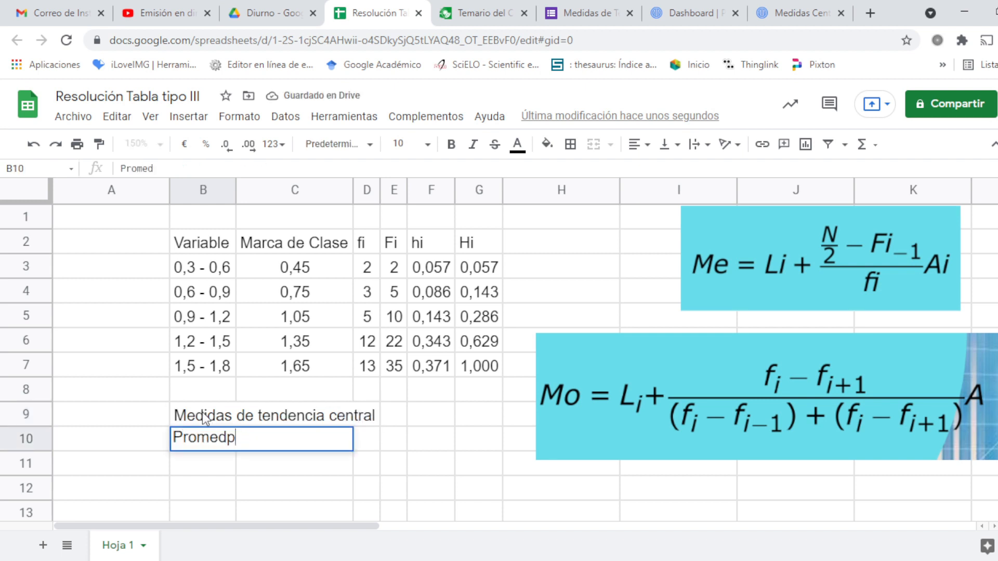
pyautogui.press('BackSpace')
pyautogui.write('io')
pyautogui.press('Return')
pyautogui.write('Moda')
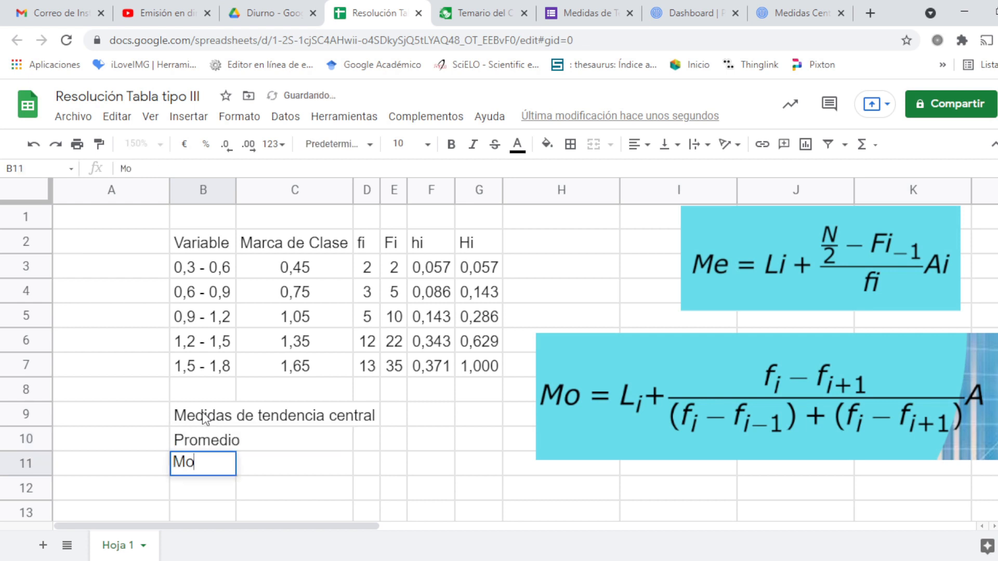
pyautogui.press('BackSpace')
pyautogui.press('BackSpace')
pyautogui.press('BackSpace')
pyautogui.write('ediana')
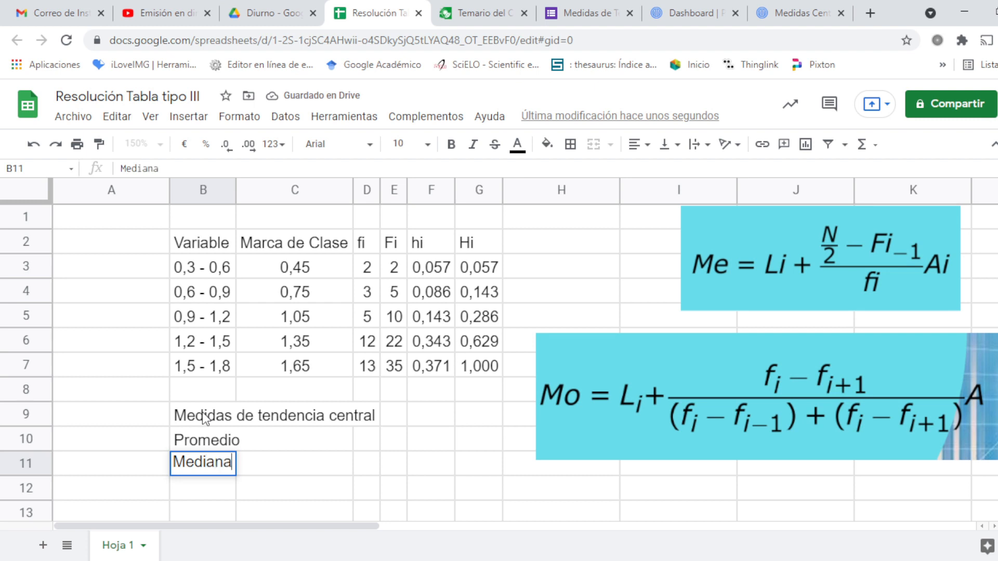
pyautogui.press('Return')
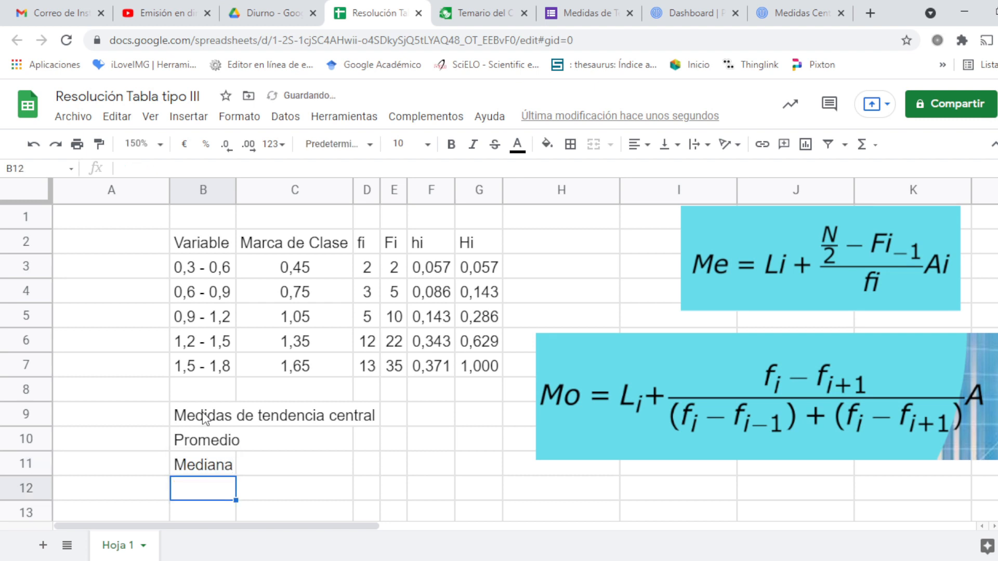
# - Enter the label "Moda" in cell B12 below Mediana
pyautogui.write('La')
pyautogui.press('BackSpace')
pyautogui.press('BackSpace')
pyautogui.write('M')
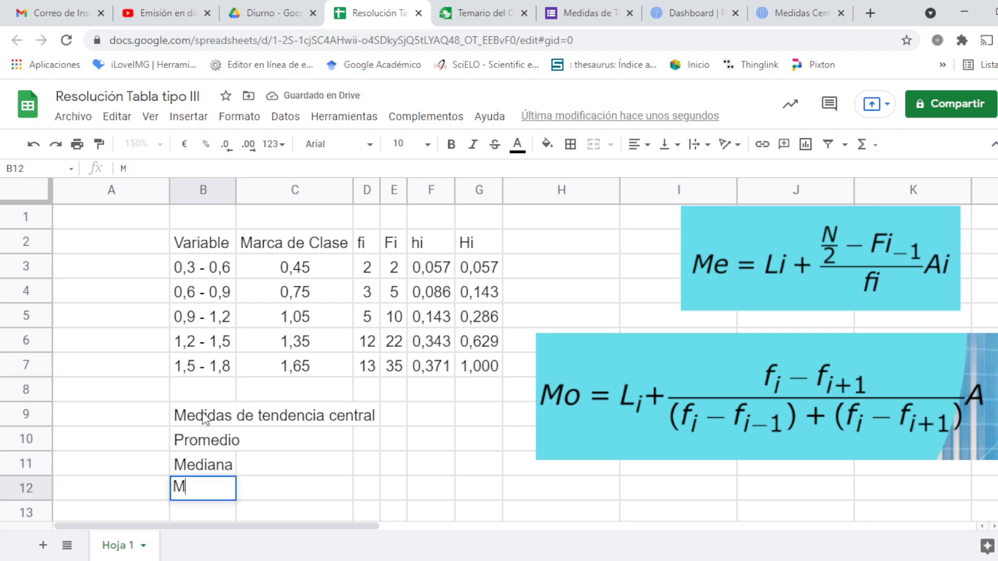
pyautogui.write('oda')
pyautogui.click(270, 442)
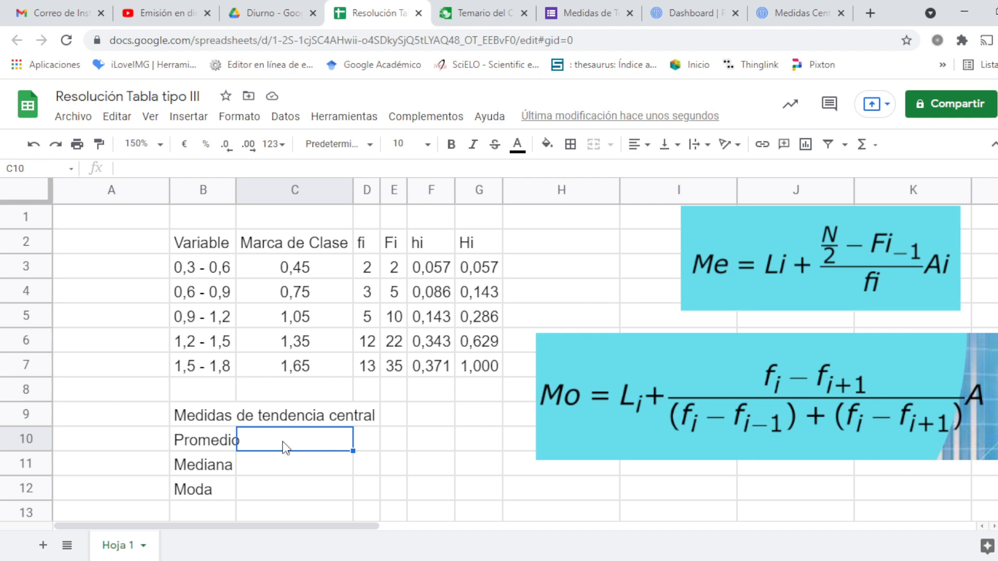
# - Enter the table type "Tipo III" in cell A1
pyautogui.click(112, 227)
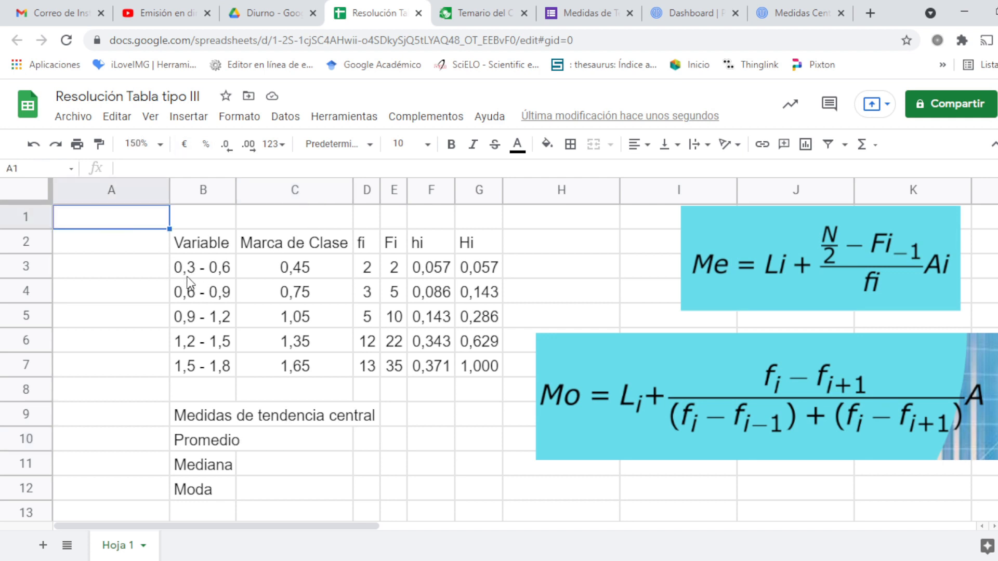
pyautogui.write('Tipo ')
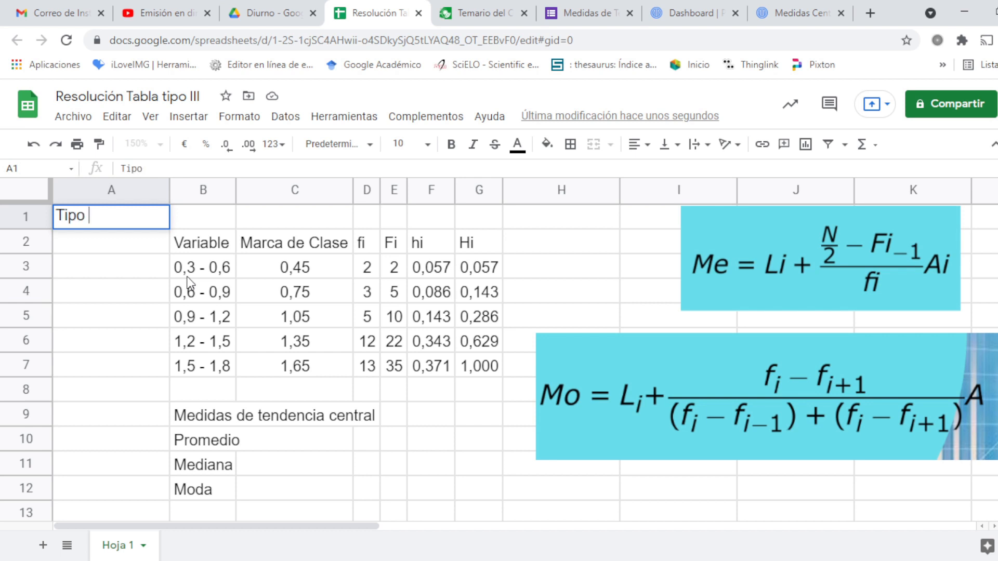
pyautogui.write('III')
# - Begin the Promedio formula in C10 as a sum of five empty parenthesis pairs, =()+()+()+()+()
pyautogui.click(289, 447)
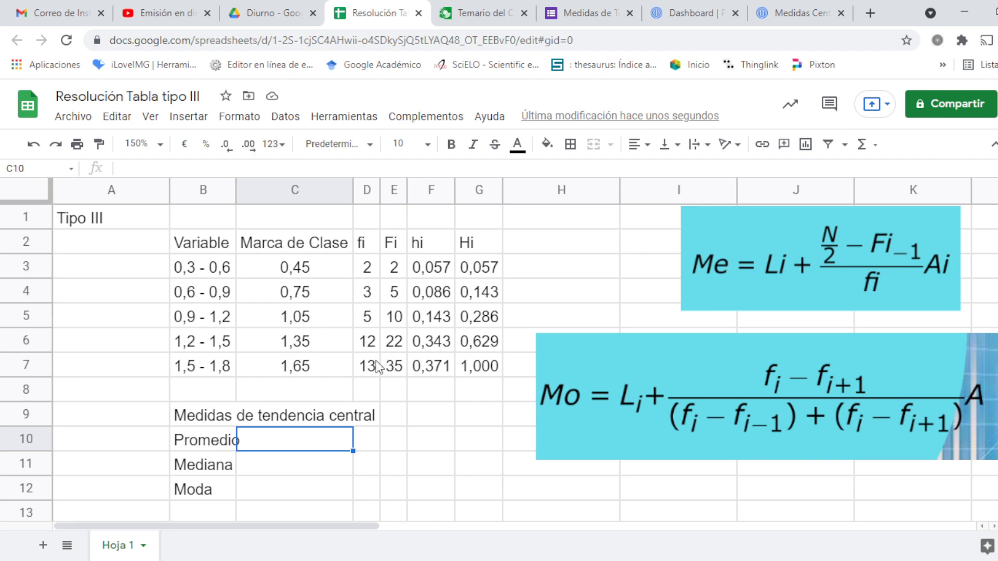
pyautogui.write('=')
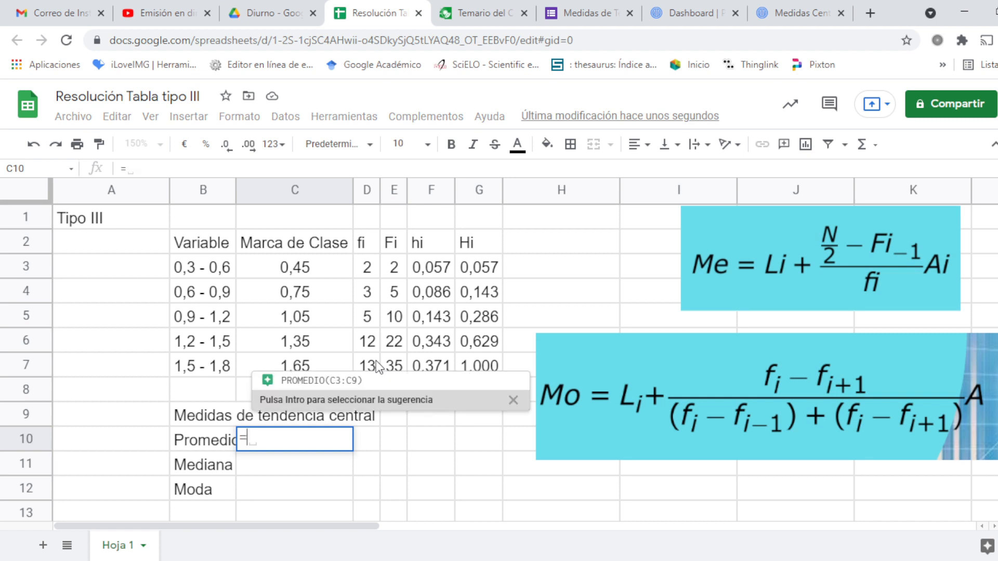
pyautogui.write('()')
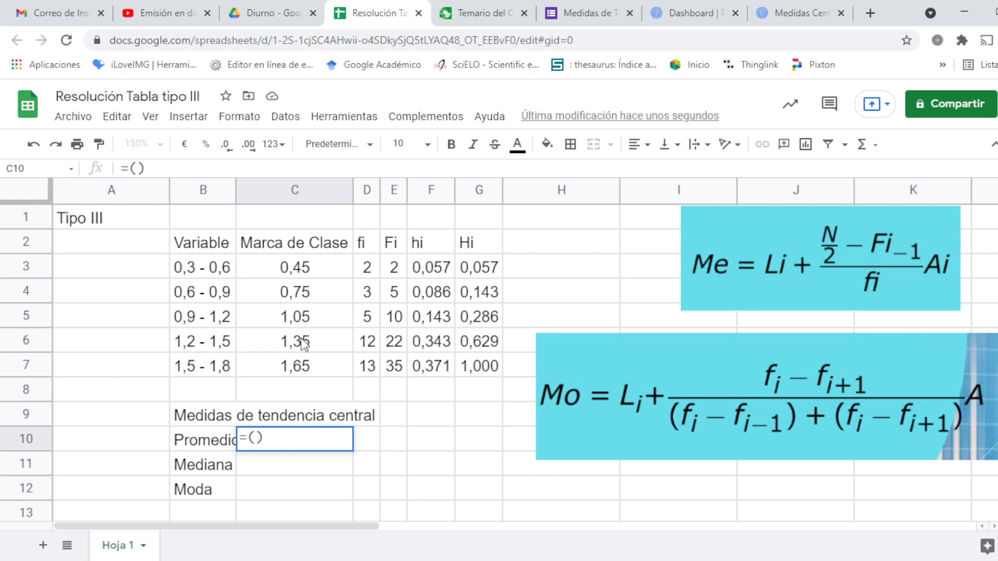
pyautogui.write('+')
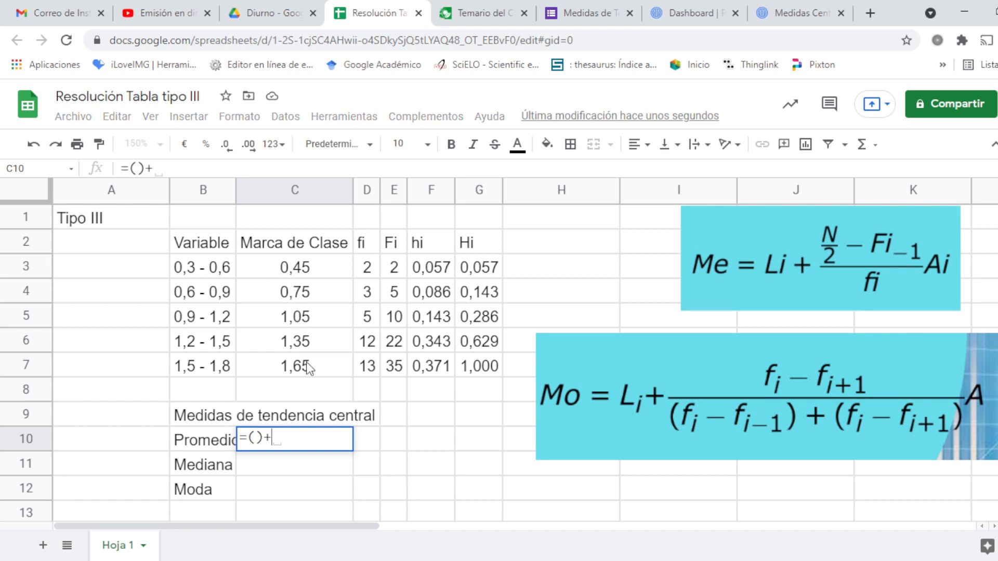
pyautogui.write('()')
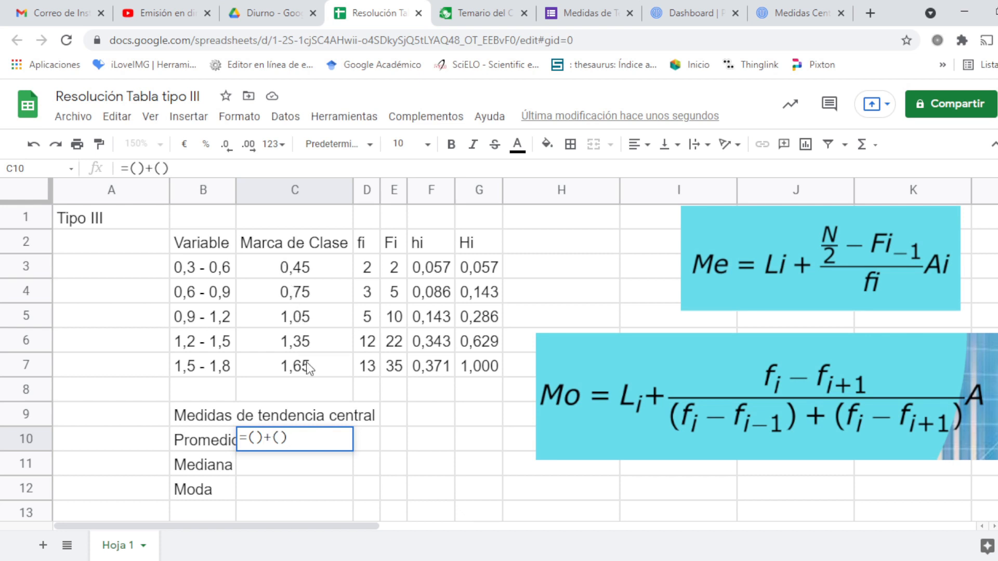
pyautogui.write('+()+()')
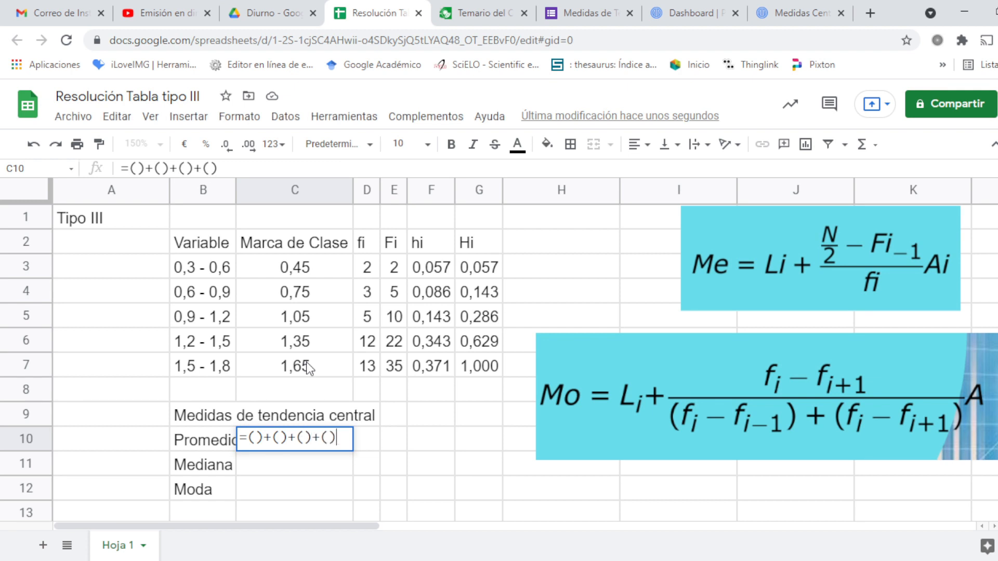
pyautogui.write('+()')
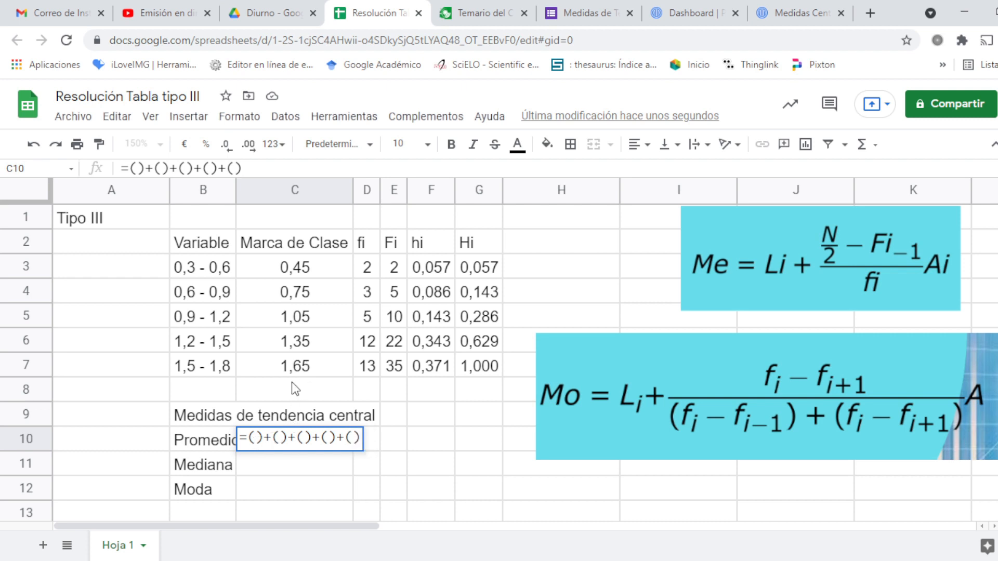
# - Fill the first two parenthesis pairs of the C10 formula with C3*D3 and C4*D4
pyautogui.click(256, 438)
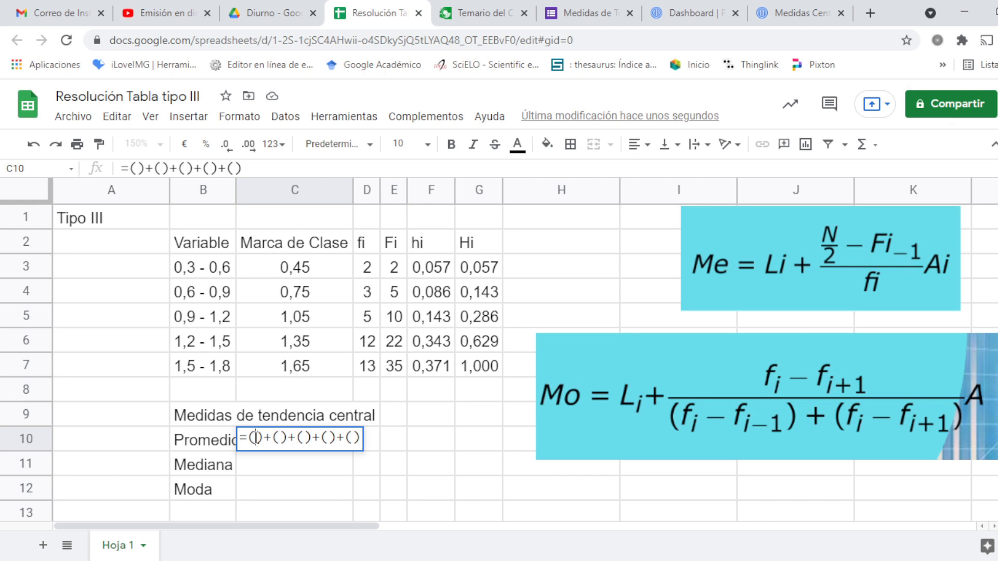
pyautogui.click(313, 267)
pyautogui.write('*')
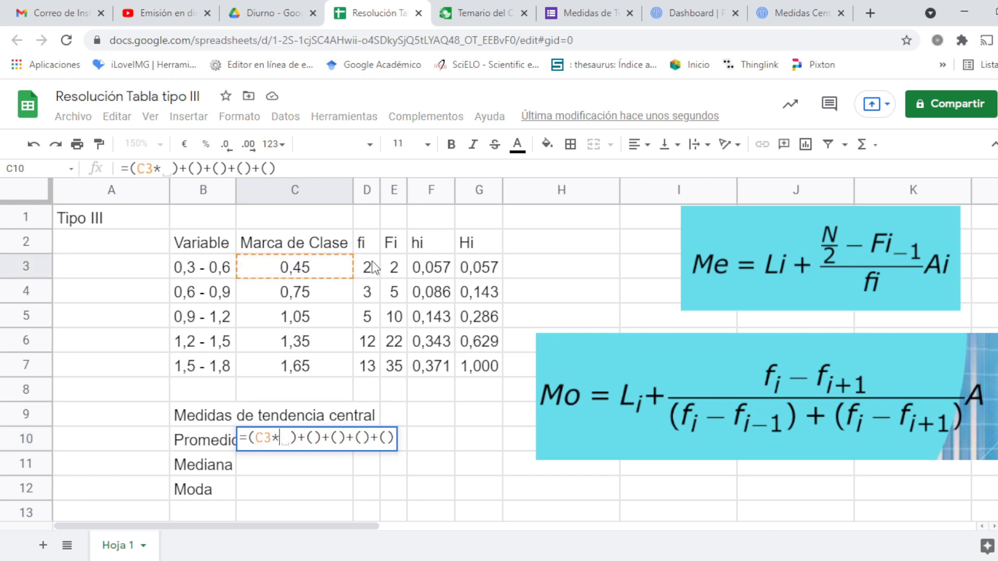
pyautogui.click(367, 267)
pyautogui.click(320, 438)
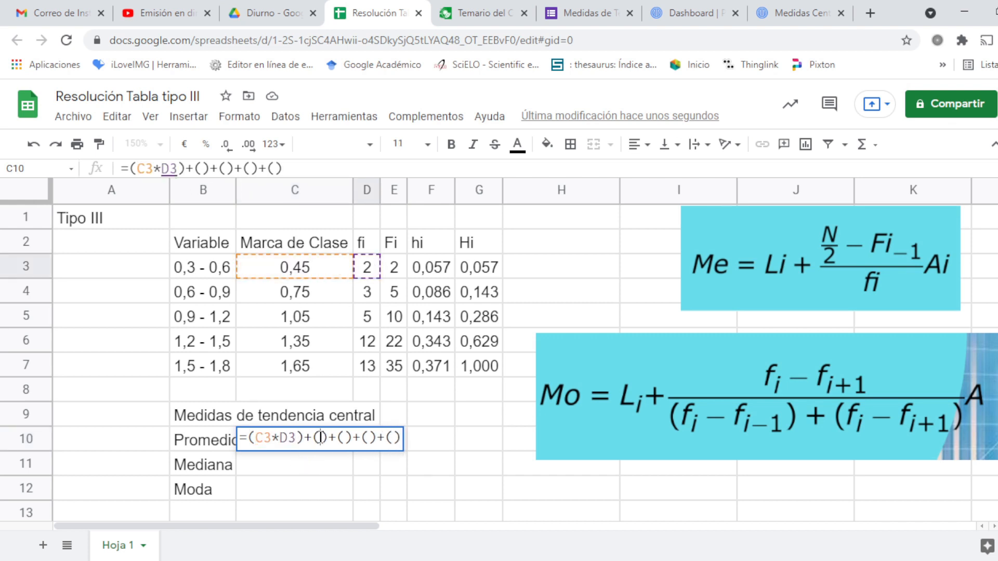
pyautogui.click(306, 302)
pyautogui.write('*')
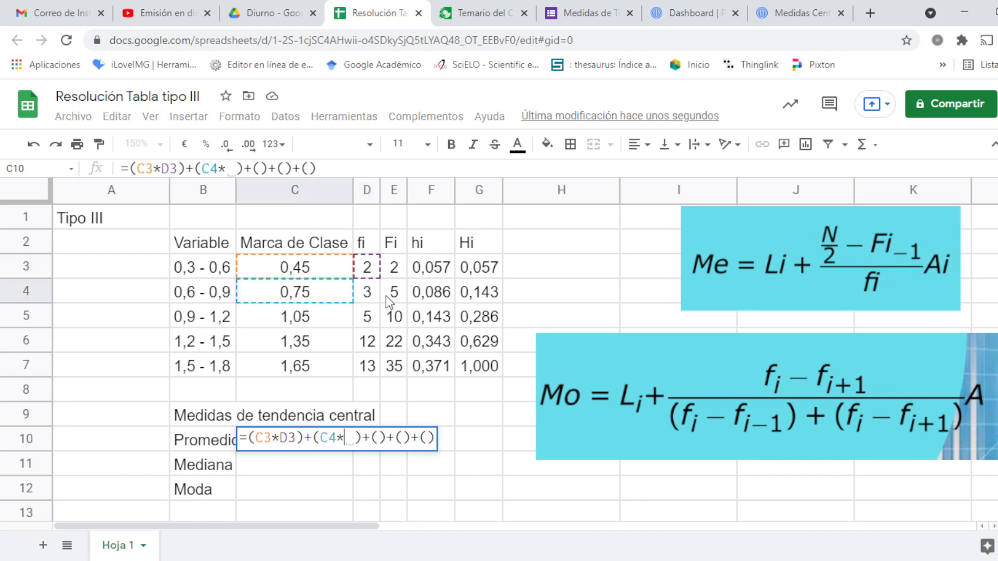
pyautogui.click(368, 288)
# - Fill the third and fourth parenthesis pairs of the C10 formula with C5*D5 and C6*D6
pyautogui.click(385, 438)
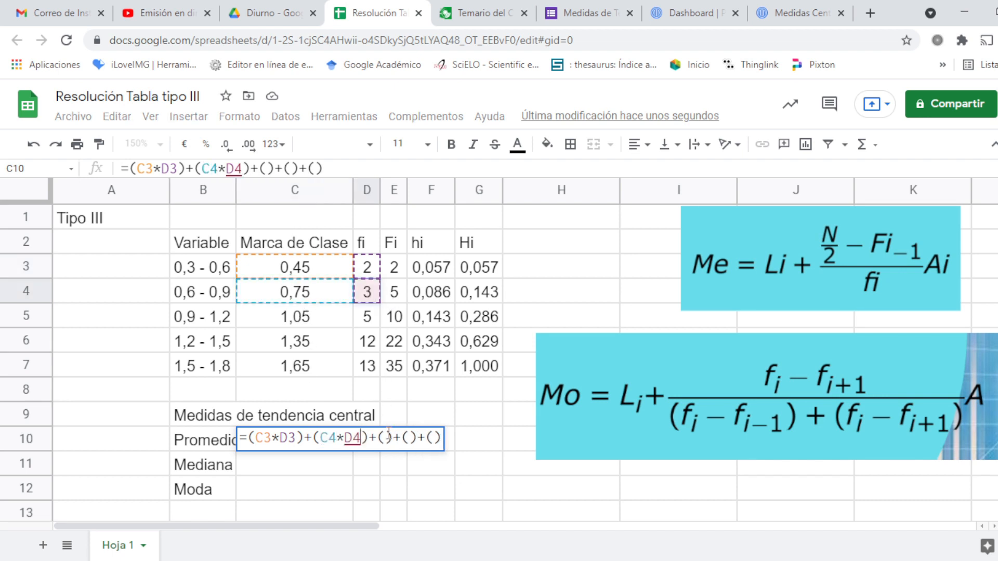
pyautogui.click(323, 319)
pyautogui.write('*')
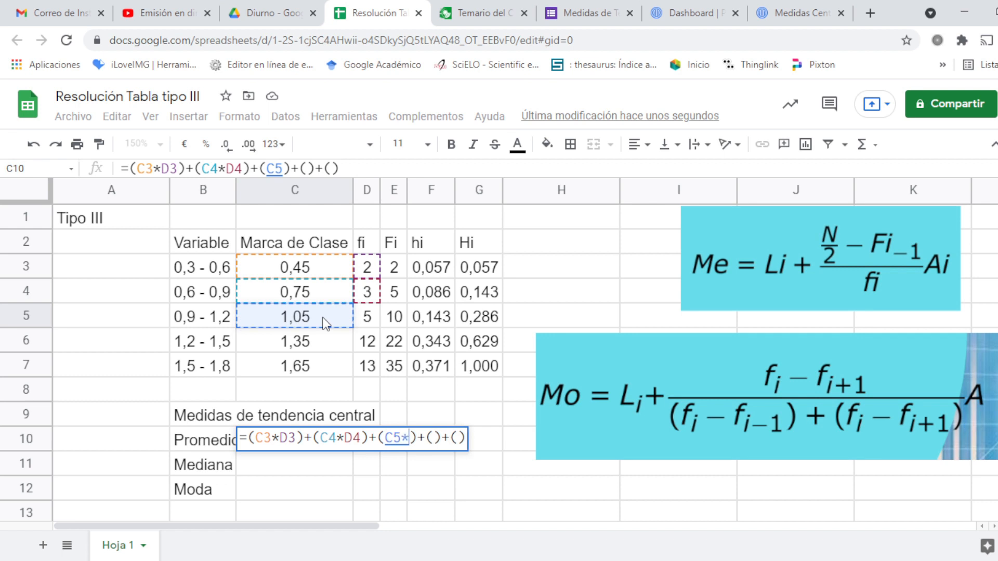
pyautogui.click(368, 317)
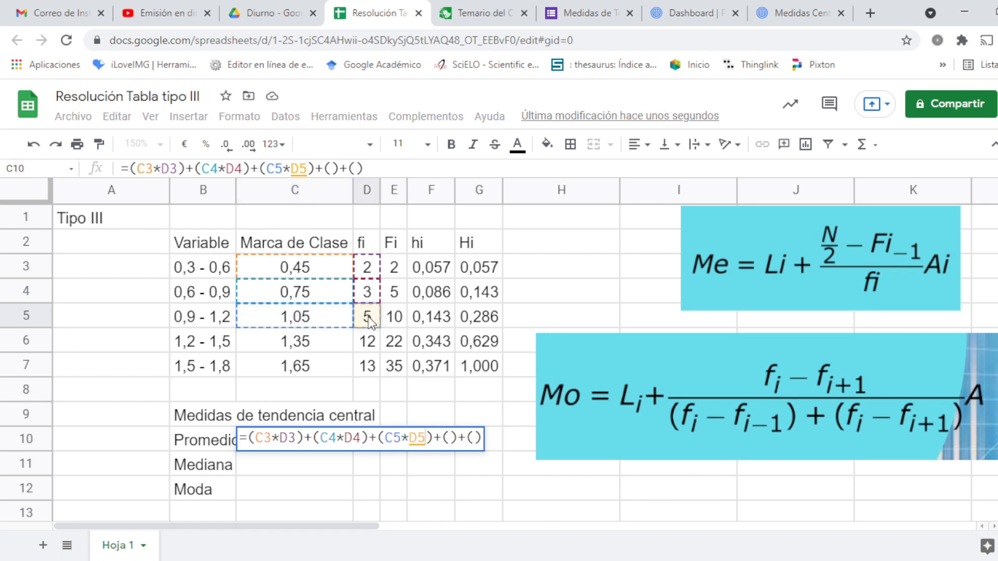
pyautogui.click(450, 438)
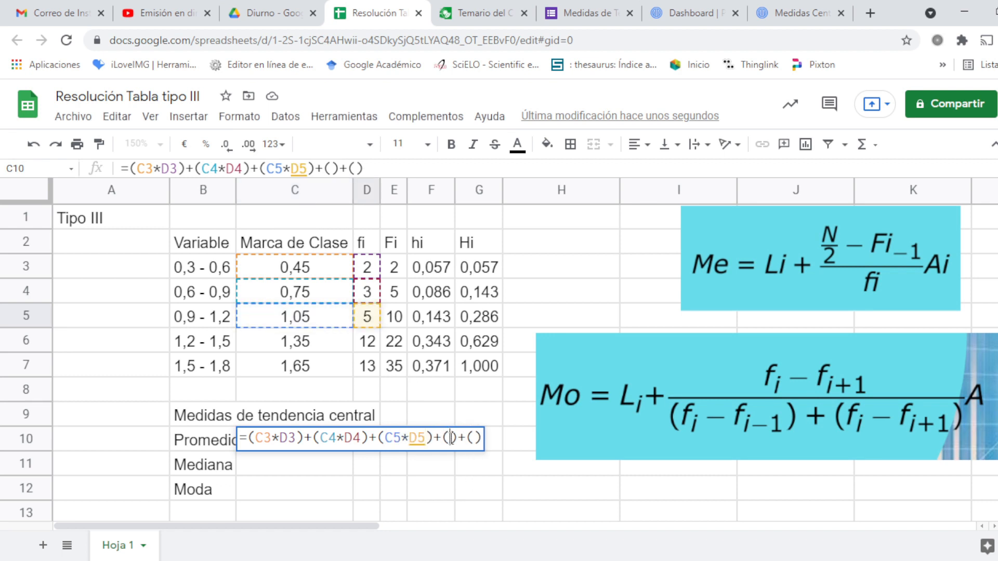
pyautogui.click(315, 343)
pyautogui.write('*')
pyautogui.click(370, 342)
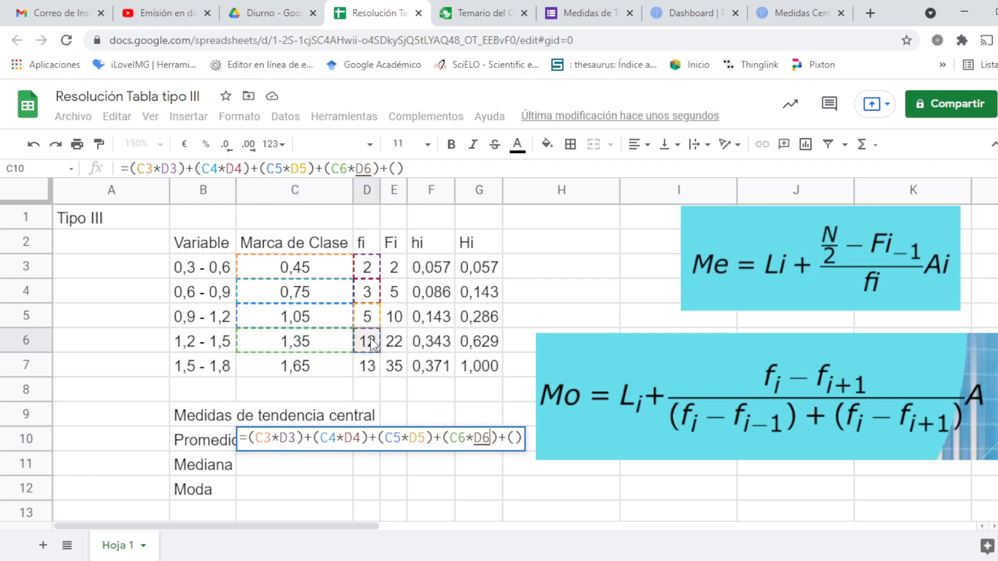
# - Fill the fifth parenthesis pair of the C10 formula with C7*D7
pyautogui.click(515, 438)
pyautogui.click(280, 363)
pyautogui.write('*')
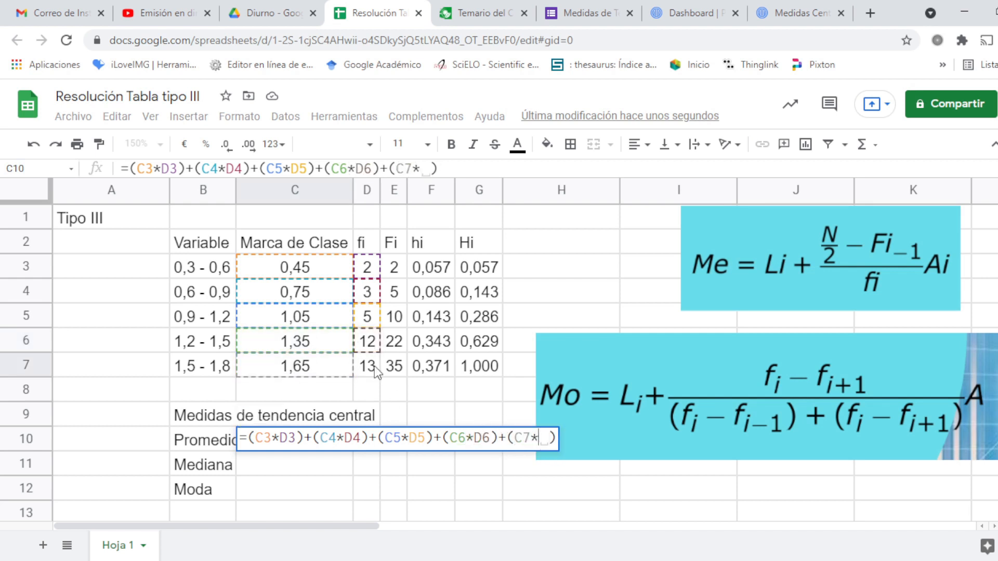
pyautogui.click(375, 366)
pyautogui.write('*')
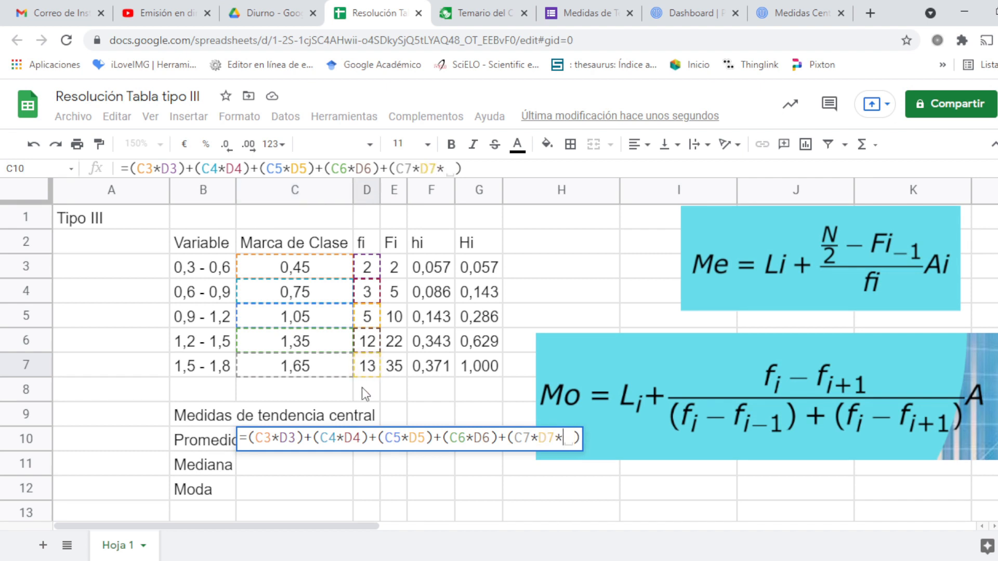
pyautogui.press('BackSpace')
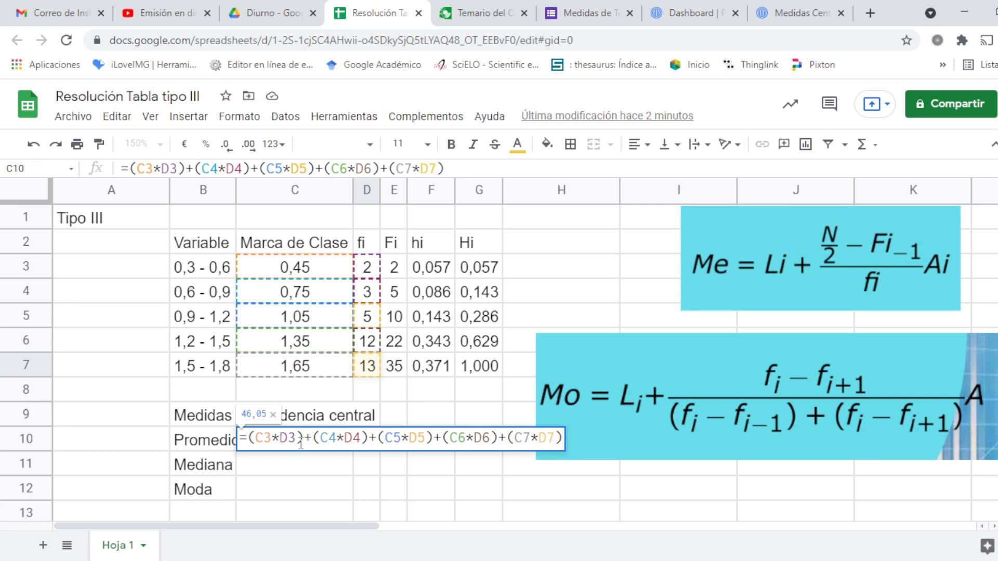
# - Enclose the whole sum in the C10 formula in outer parentheses, divide it by 35 and commit the formula
pyautogui.click(250, 439)
pyautogui.write('(')
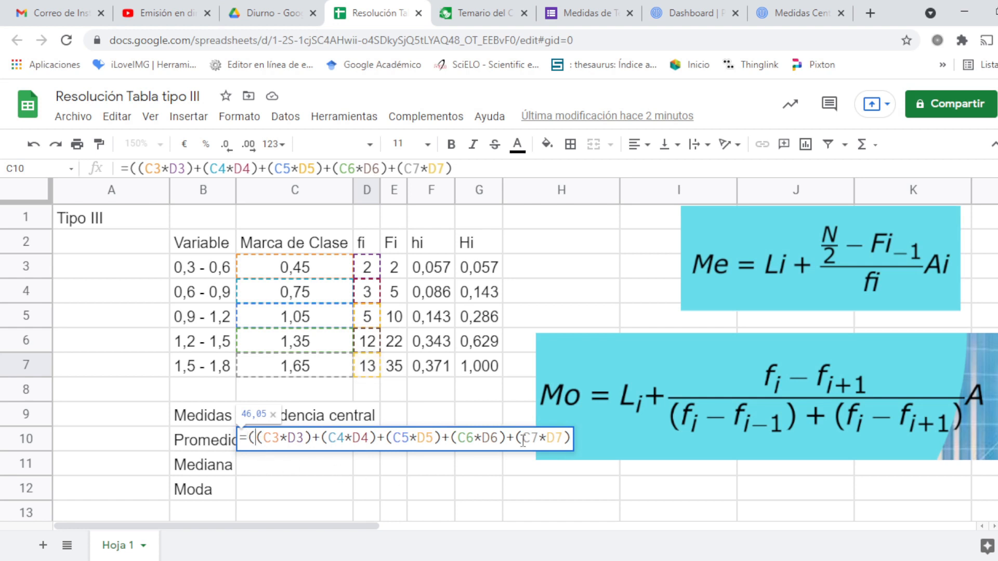
pyautogui.click(569, 438)
pyautogui.write(')')
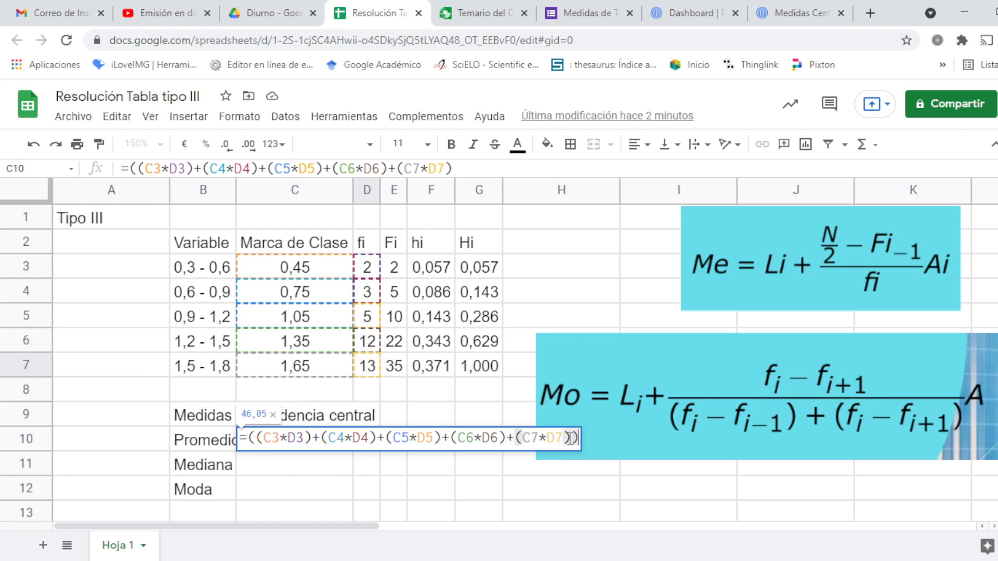
pyautogui.write('/')
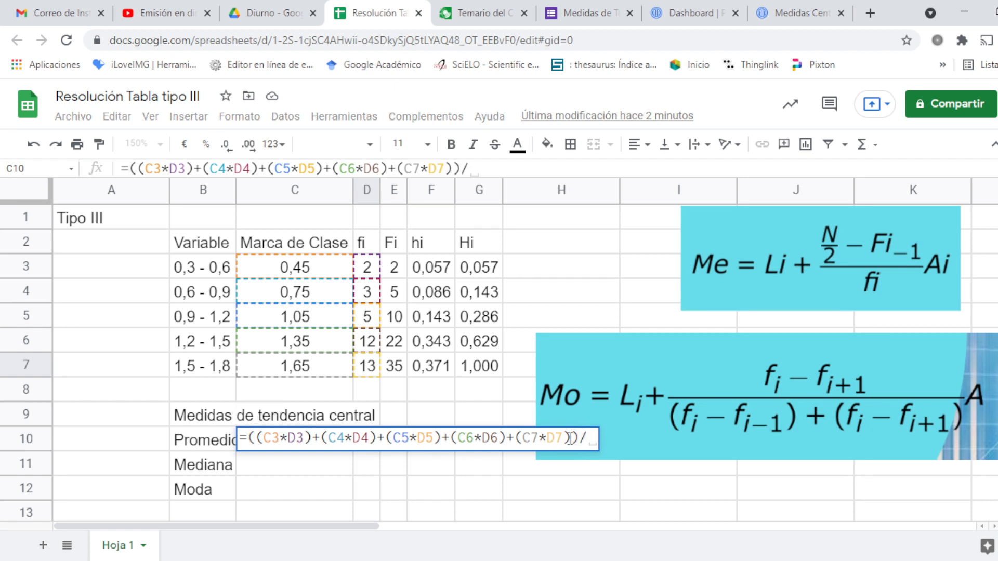
pyautogui.write('345')
pyautogui.press('BackSpace')
pyautogui.press('BackSpace')
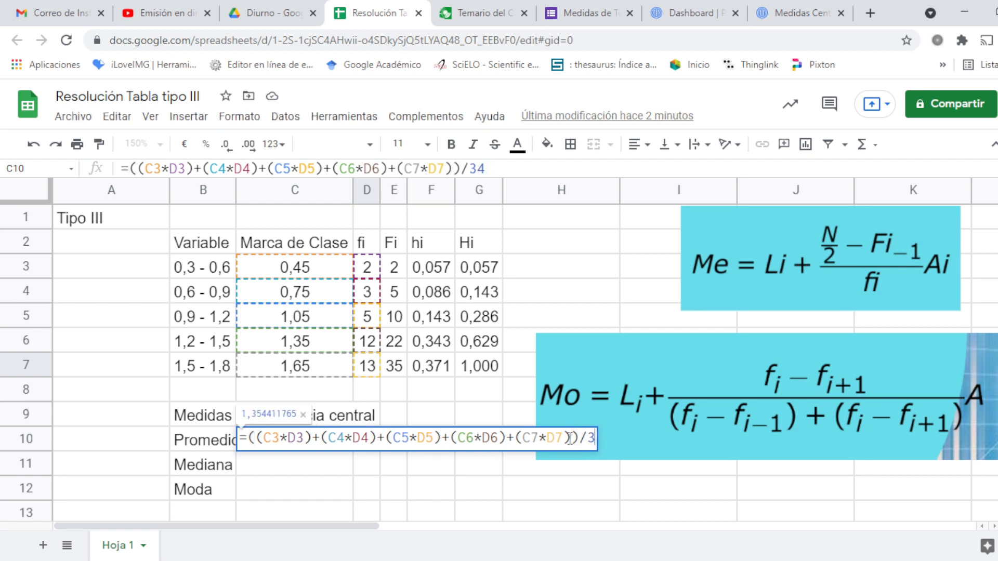
pyautogui.write('5')
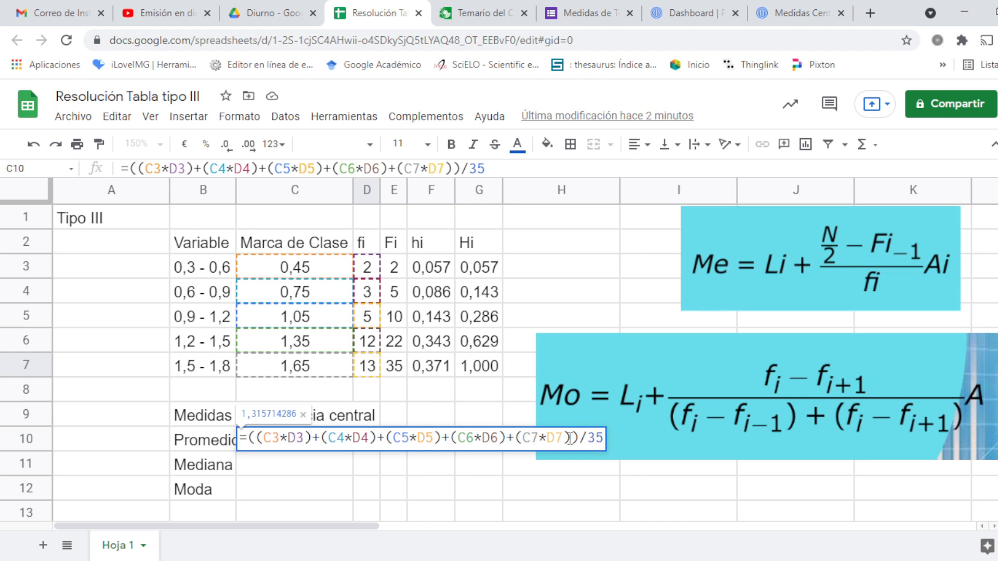
pyautogui.press('Return')
pyautogui.doubleClick(300, 457)
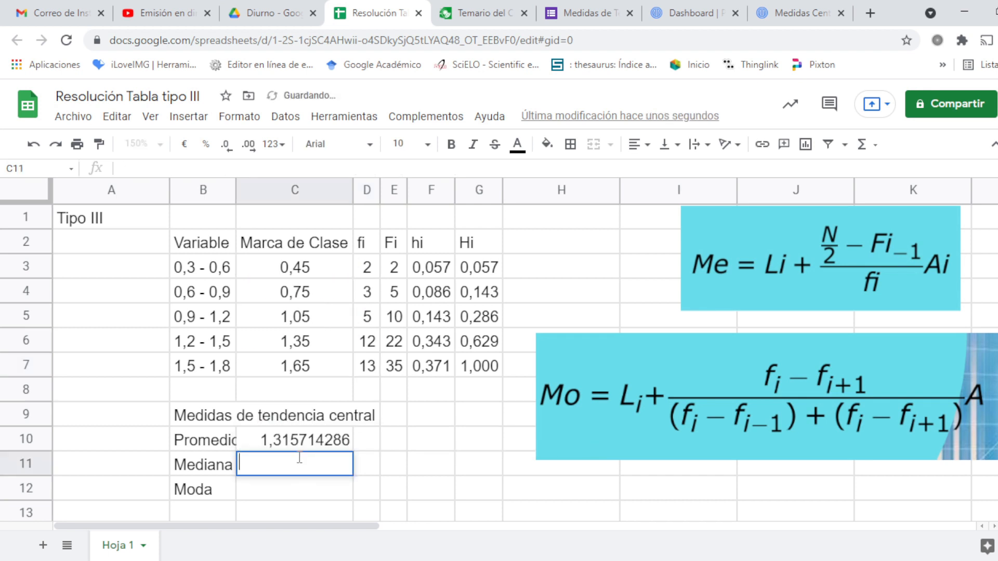
# - Reduce the Promedio result in C10 to three decimal places
pyautogui.click(281, 446)
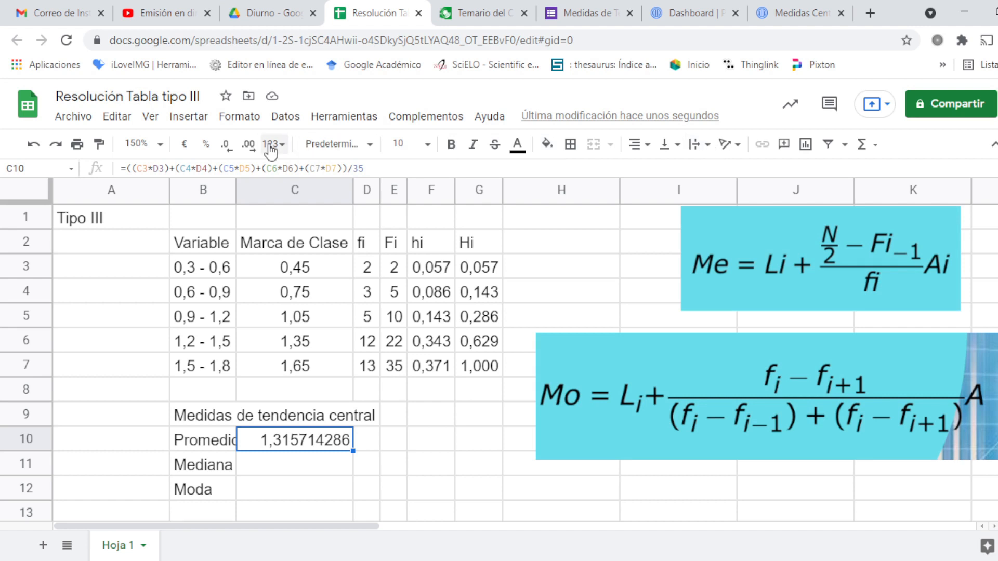
pyautogui.click(225, 144)
pyautogui.click(226, 144)
pyautogui.click(226, 144)
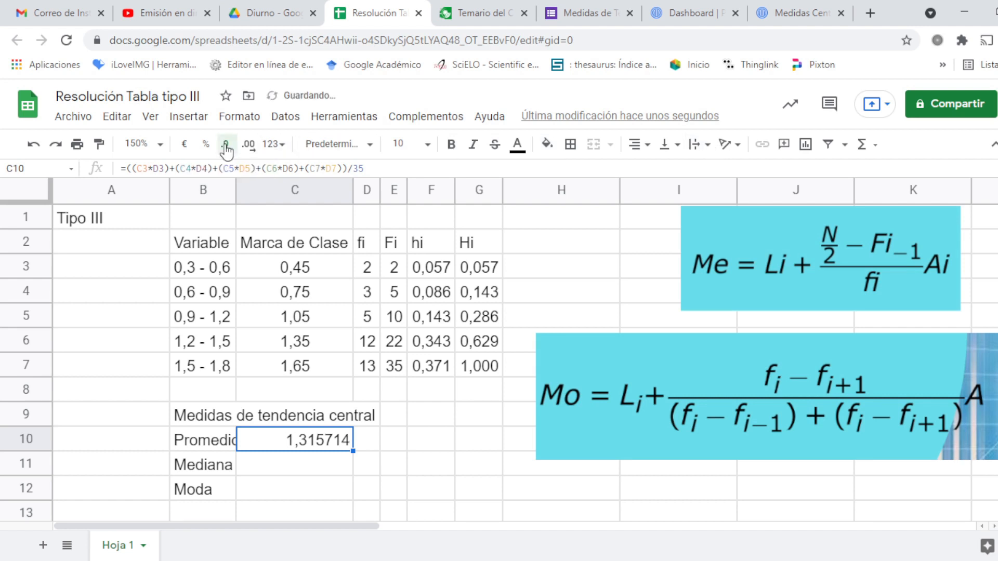
pyautogui.click(225, 145)
pyautogui.click(226, 145)
pyautogui.click(226, 144)
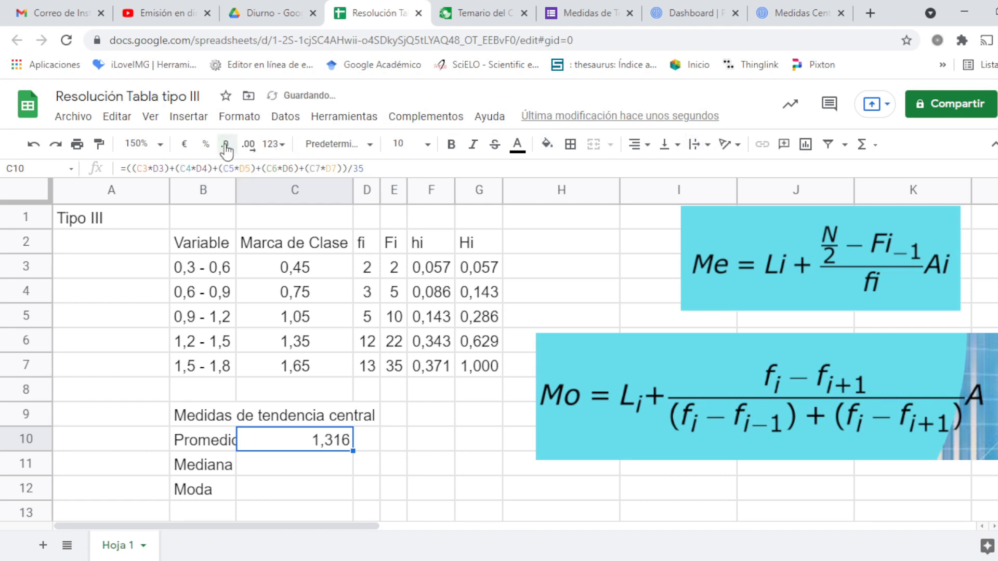
# - Check the Prezi slide on Type III data and the jump-length exercise in the Google Forms questionnaire, returning to the spreadsheet
pyautogui.click(229, 445)
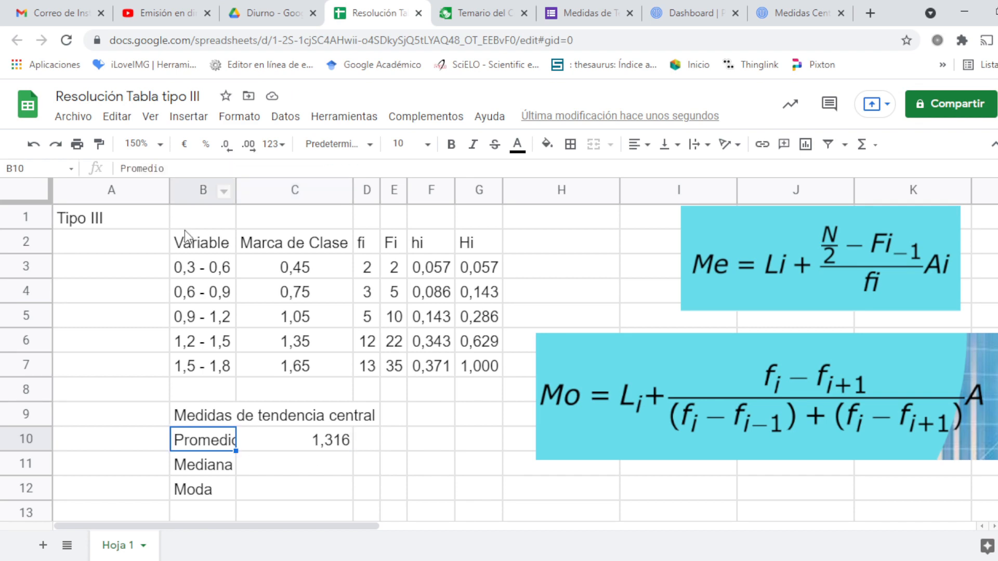
pyautogui.click(793, 15)
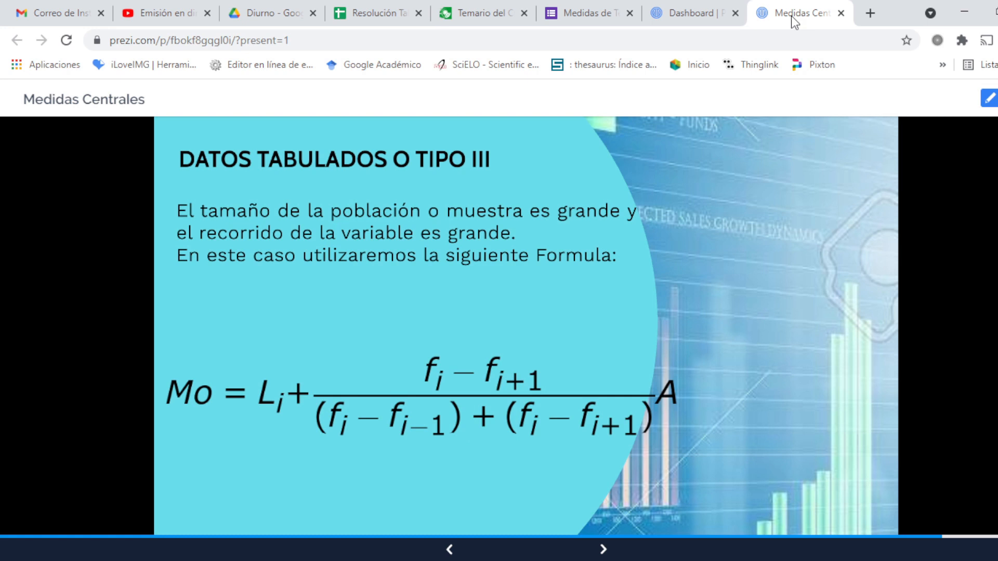
pyautogui.click(585, 13)
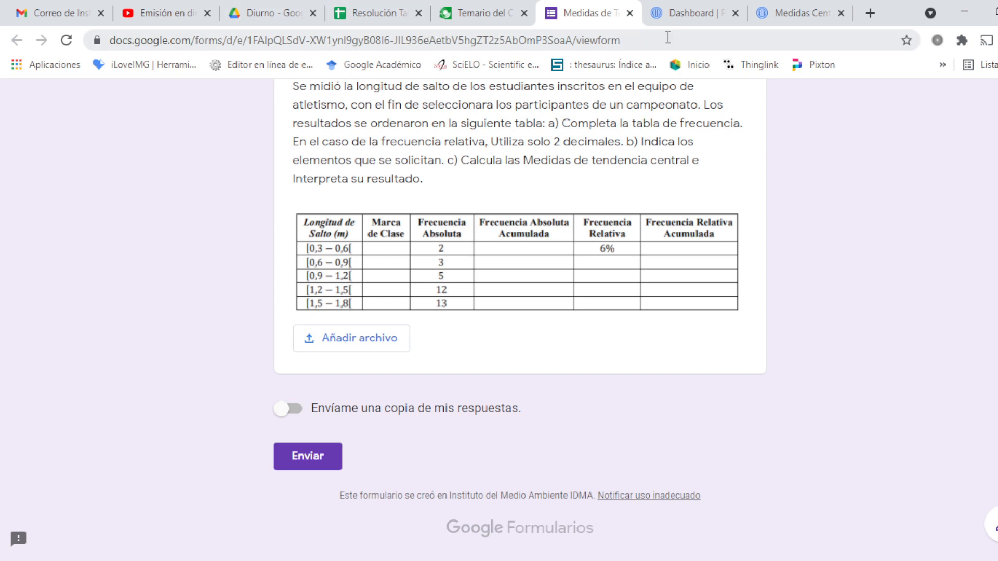
pyautogui.click(423, 21)
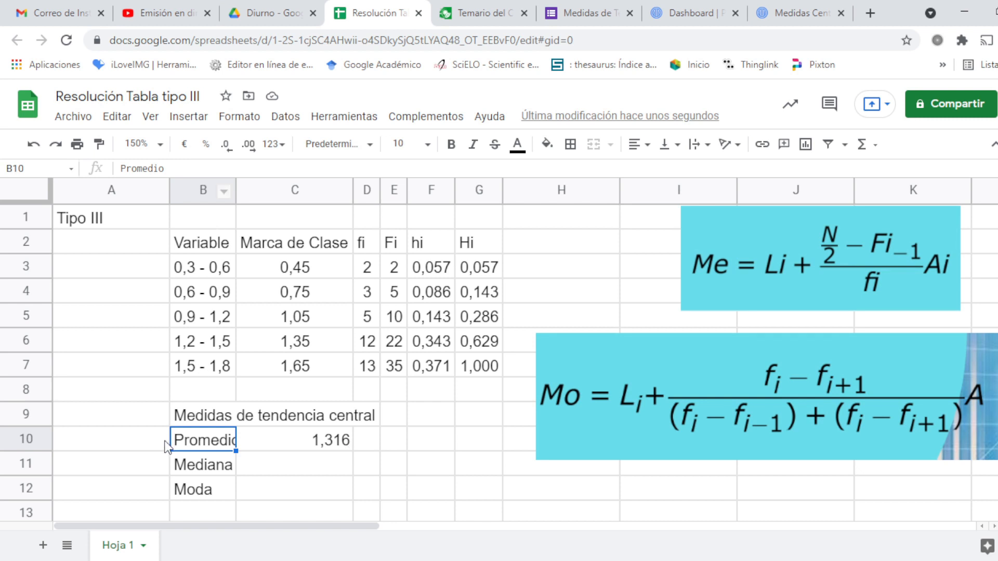
pyautogui.click(275, 465)
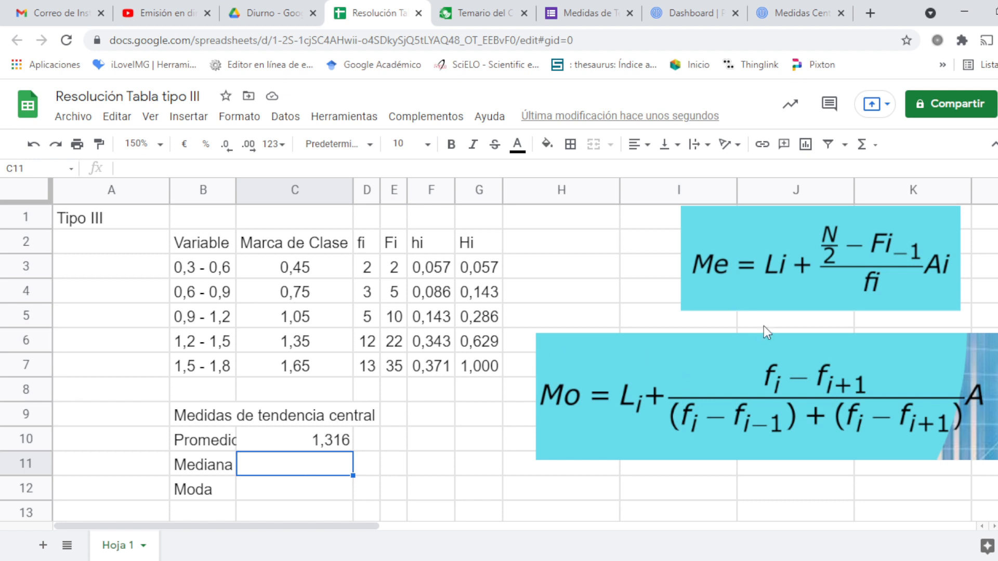
pyautogui.write('Posici')
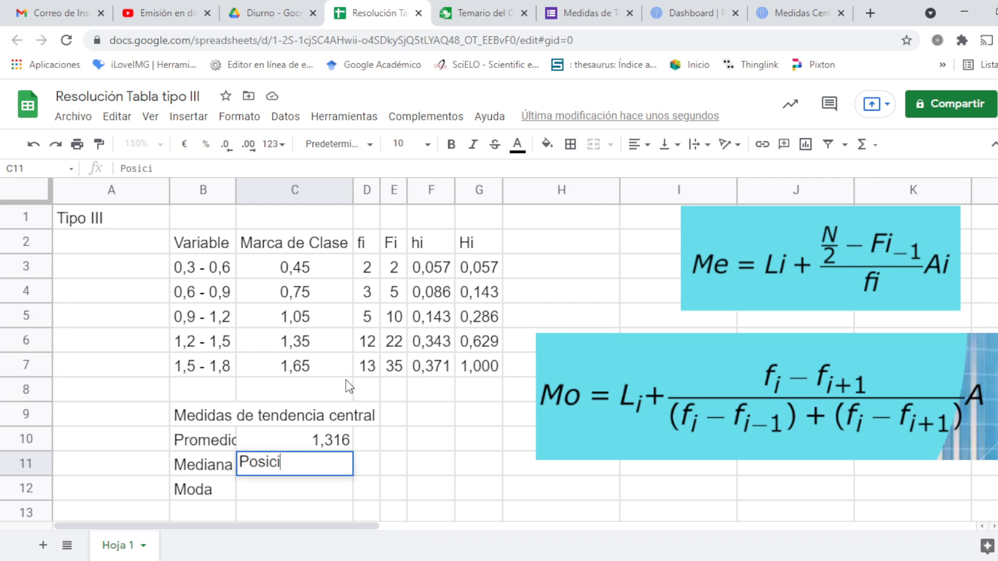
pyautogui.press('BackSpace')
pyautogui.press('BackSpace')
pyautogui.press('BackSpace')
pyautogui.press('BackSpace')
pyautogui.press('BackSpace')
pyautogui.press('BackSpace')
# - Enter the label "Posición" in cell F11 of the Mediana row
pyautogui.press('Right')
pyautogui.press('Right')
pyautogui.press('Right')
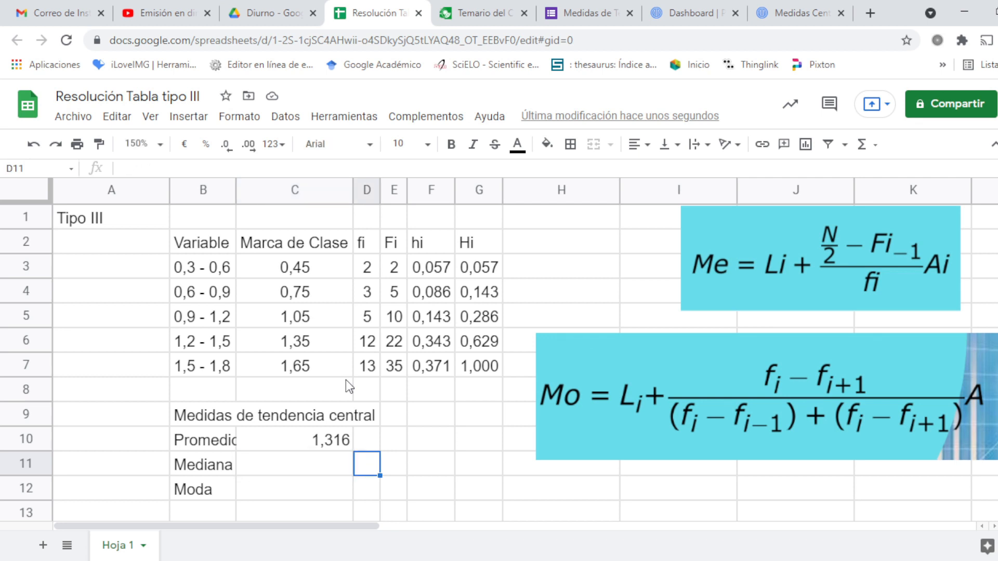
pyautogui.write('Pos')
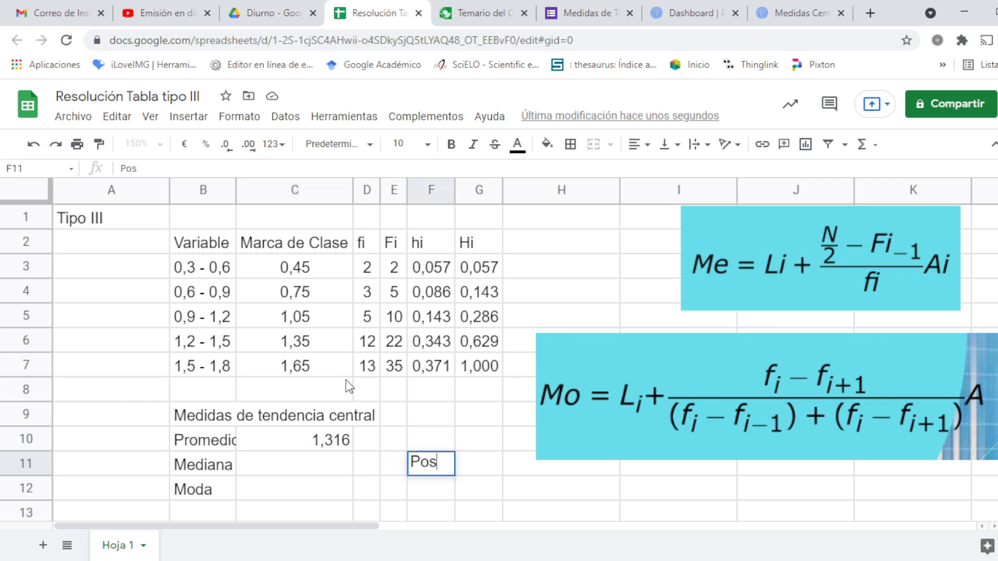
pyautogui.write('ición')
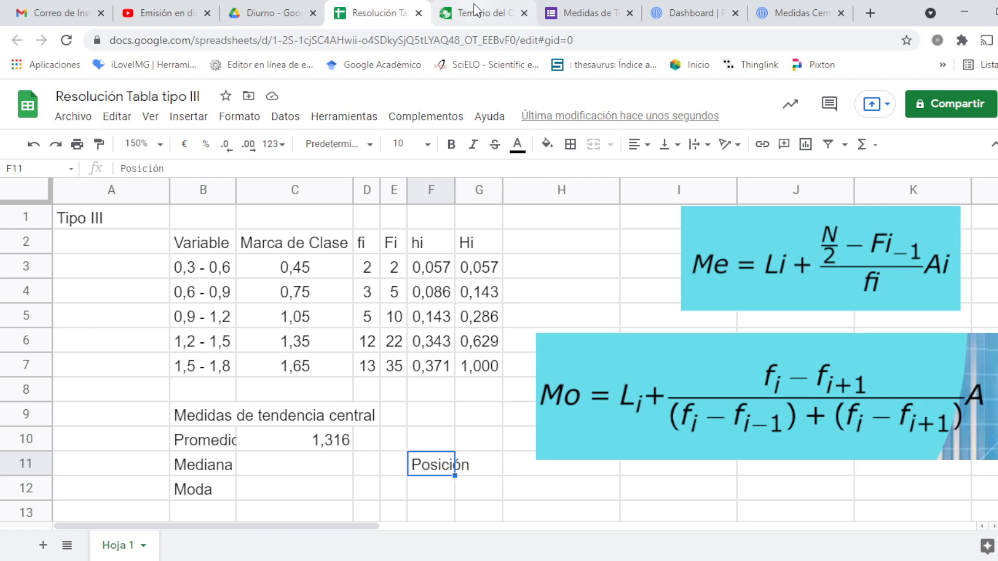
# - Calculate the median position in G11 with the formula =(35+1)/2
pyautogui.click(477, 466)
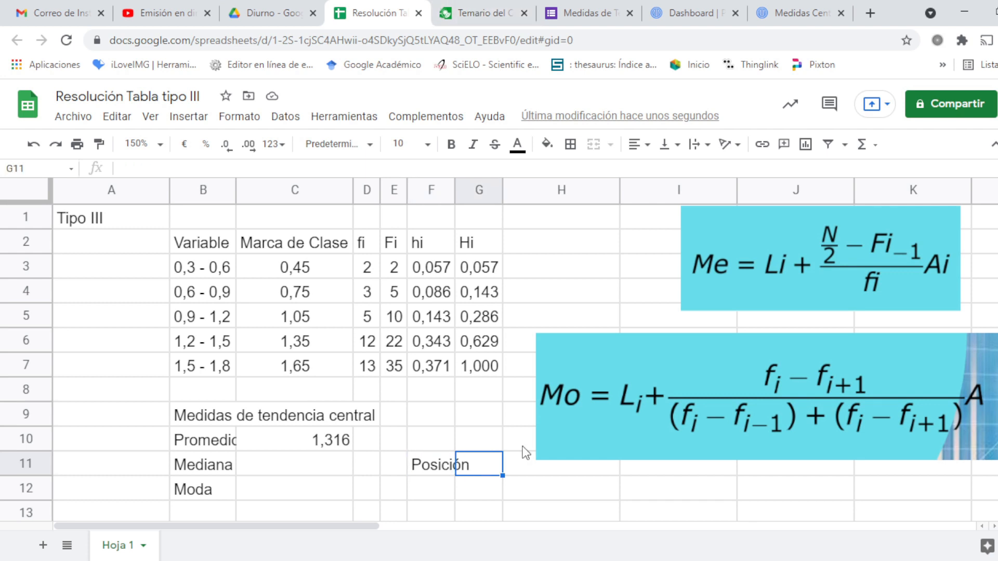
pyautogui.write('=()')
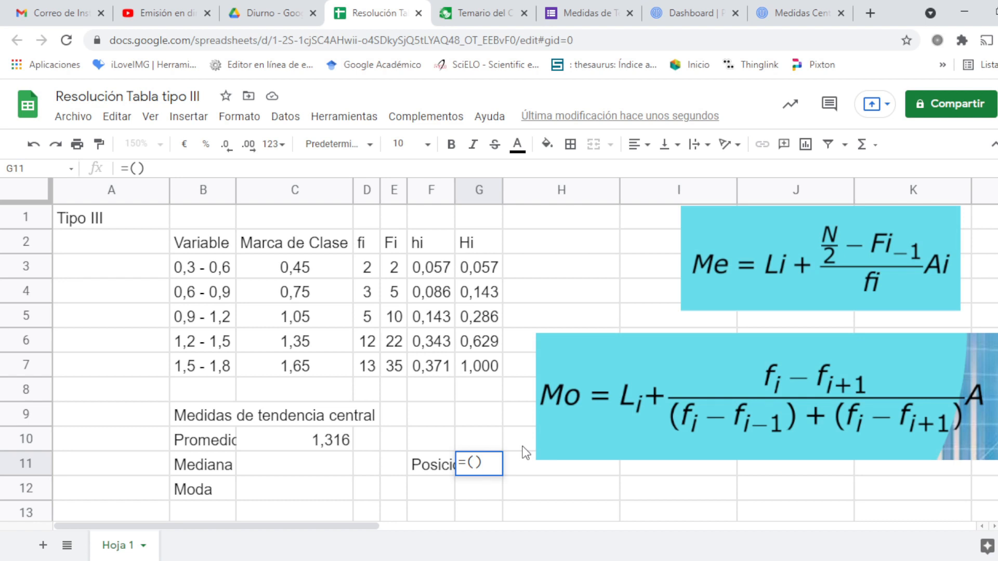
pyautogui.write('/2')
pyautogui.click(476, 463)
pyautogui.write('35')
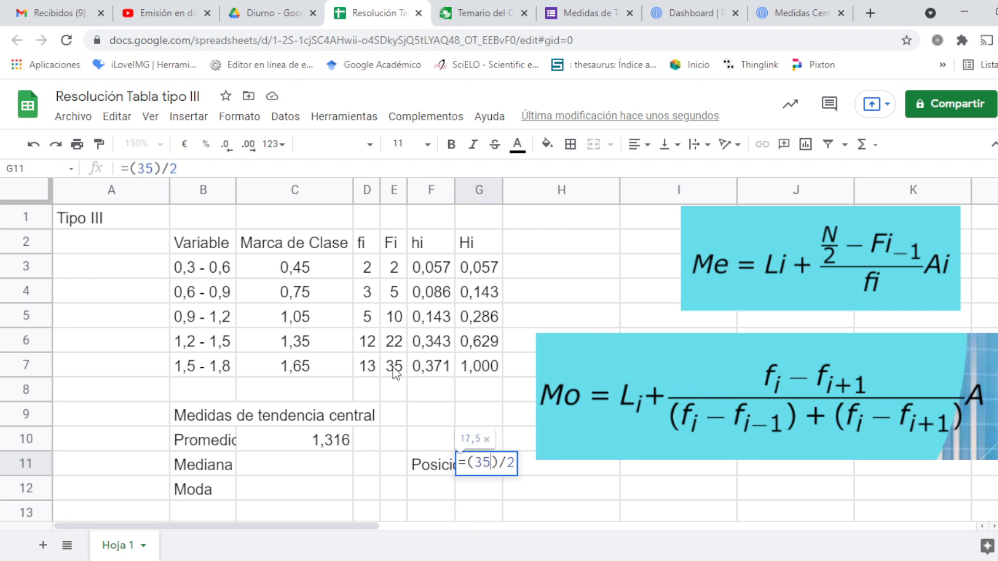
pyautogui.write('+1')
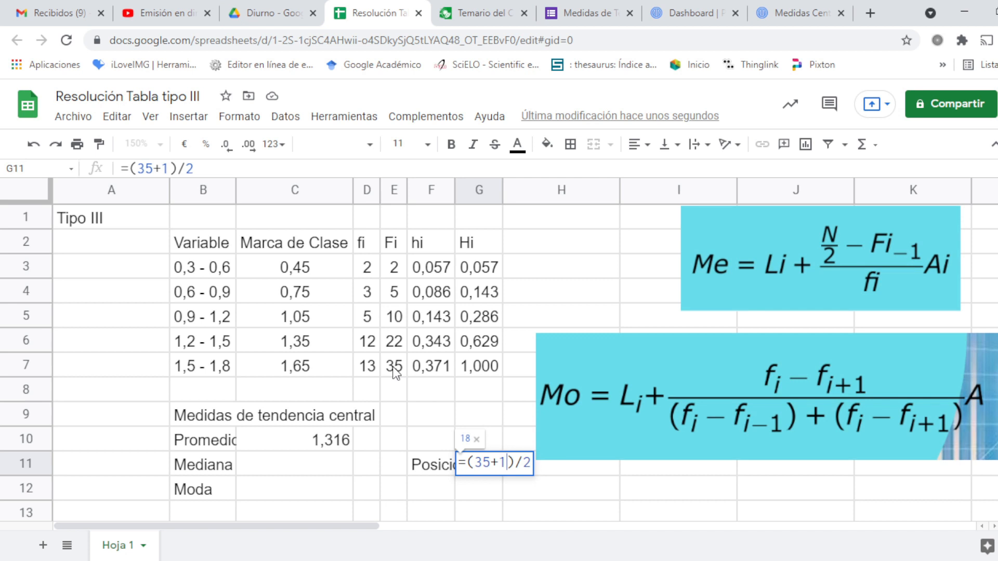
pyautogui.press('Return')
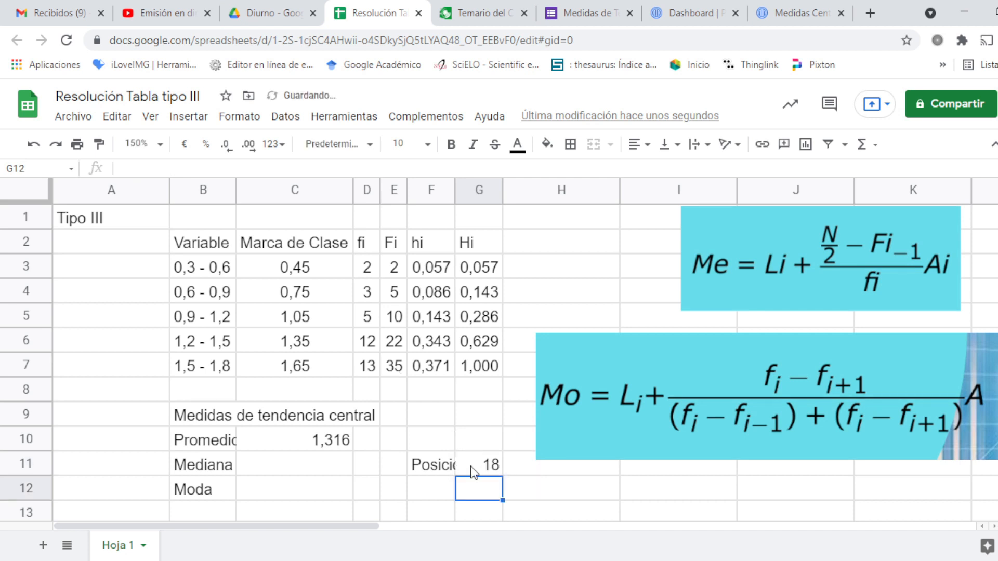
# - Compare the median position with the Fi column and fill the 1,2 - 1,5 class row, B6:G6, with cyan
pyautogui.click(476, 468)
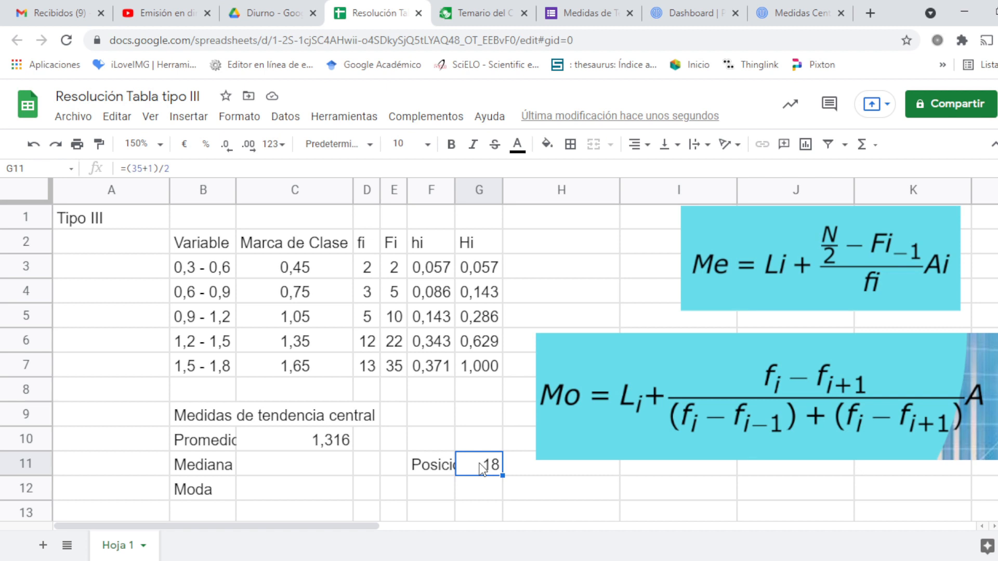
pyautogui.click(399, 320)
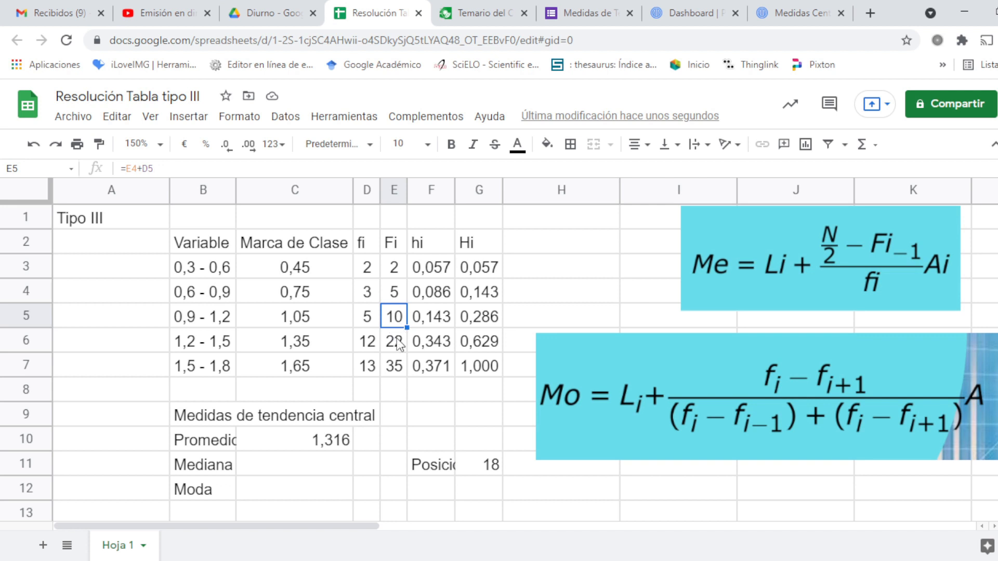
pyautogui.click(400, 344)
pyautogui.moveTo(207, 343); pyautogui.dragTo(344, 341)
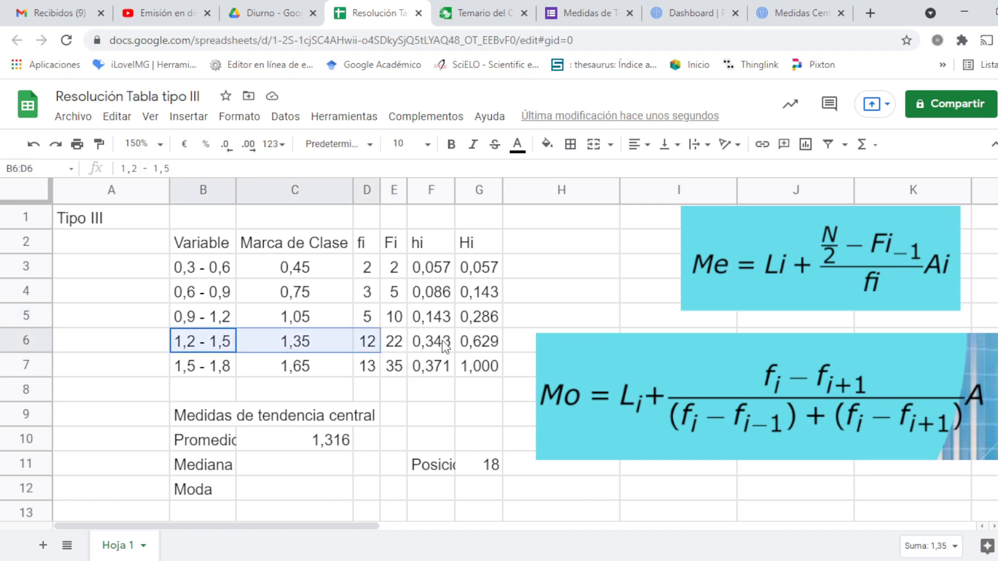
pyautogui.moveTo(446, 347); pyautogui.dragTo(478, 346)
pyautogui.click(547, 144)
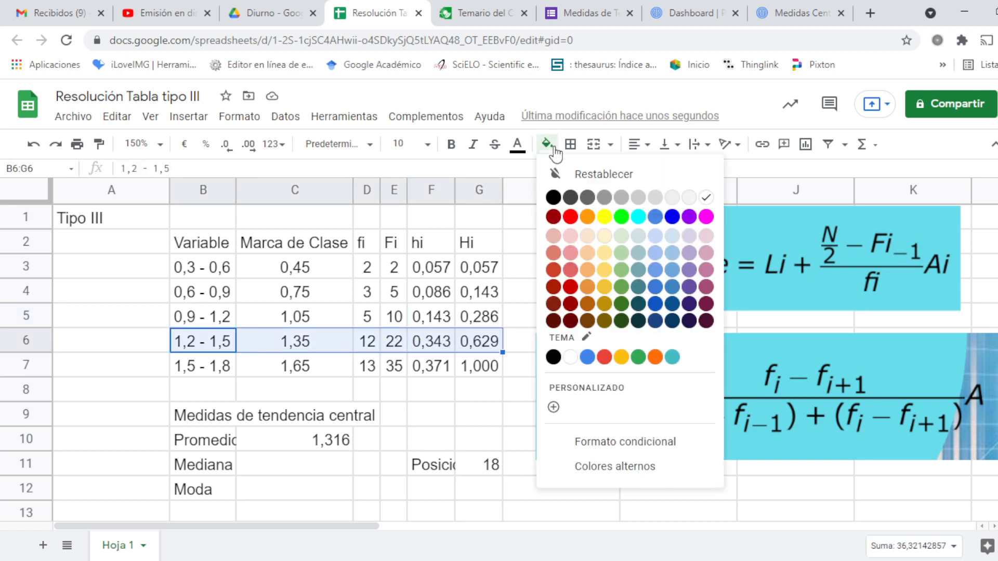
pyautogui.click(639, 216)
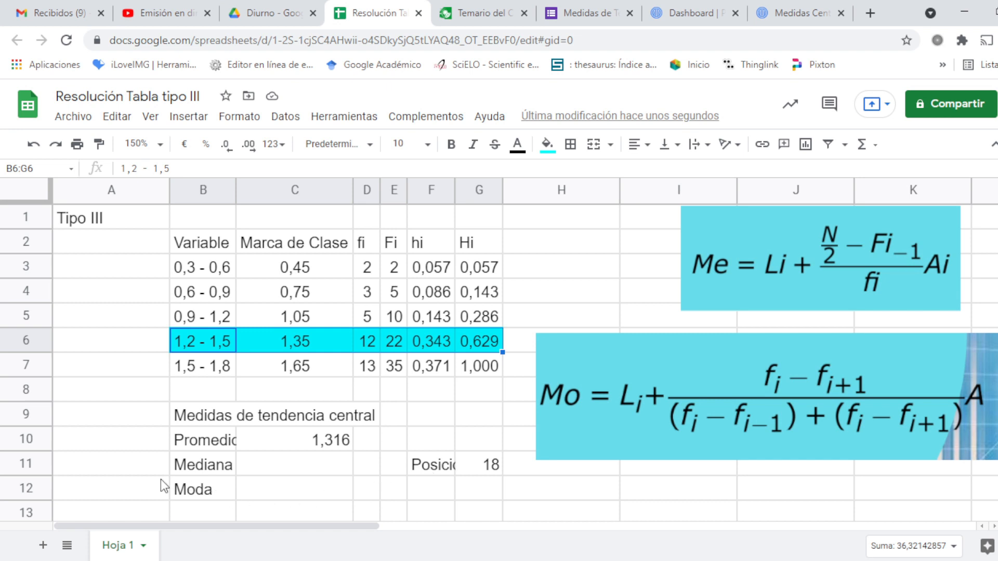
# - Begin the median formula in C11 with the lower class limit plus the numerator difference: =1,2+(18-10)
pyautogui.click(280, 467)
pyautogui.write('=')
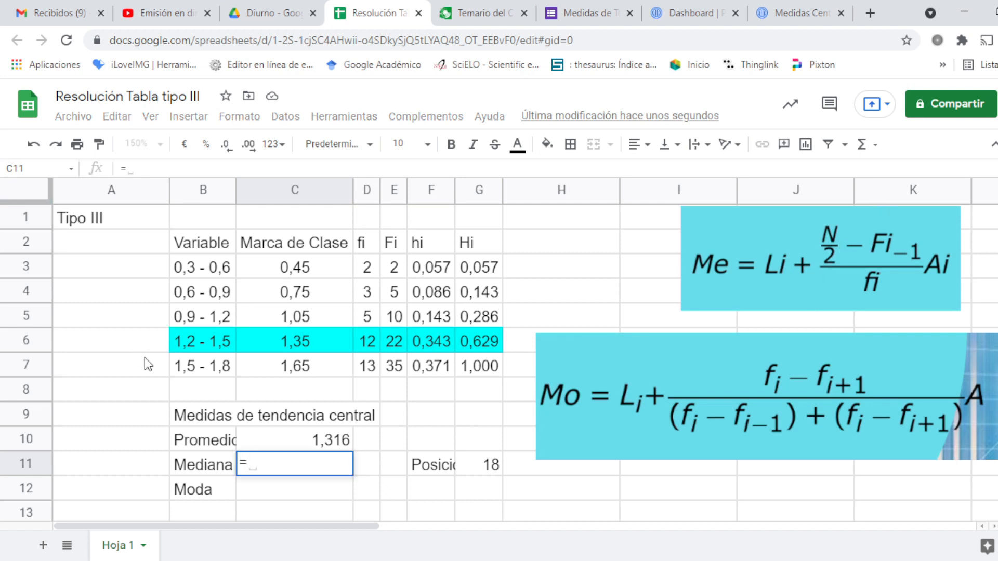
pyautogui.write('1,')
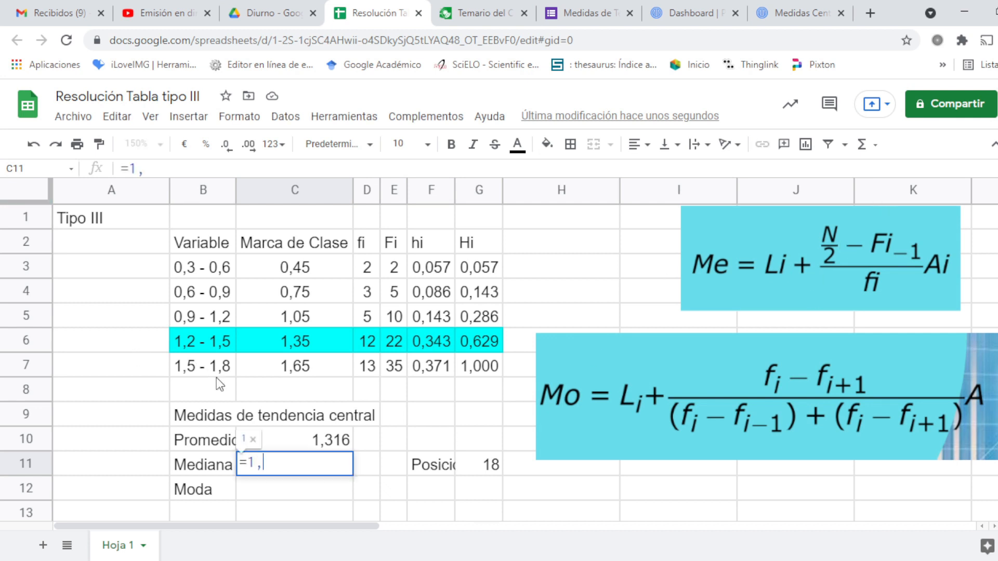
pyautogui.write('2+')
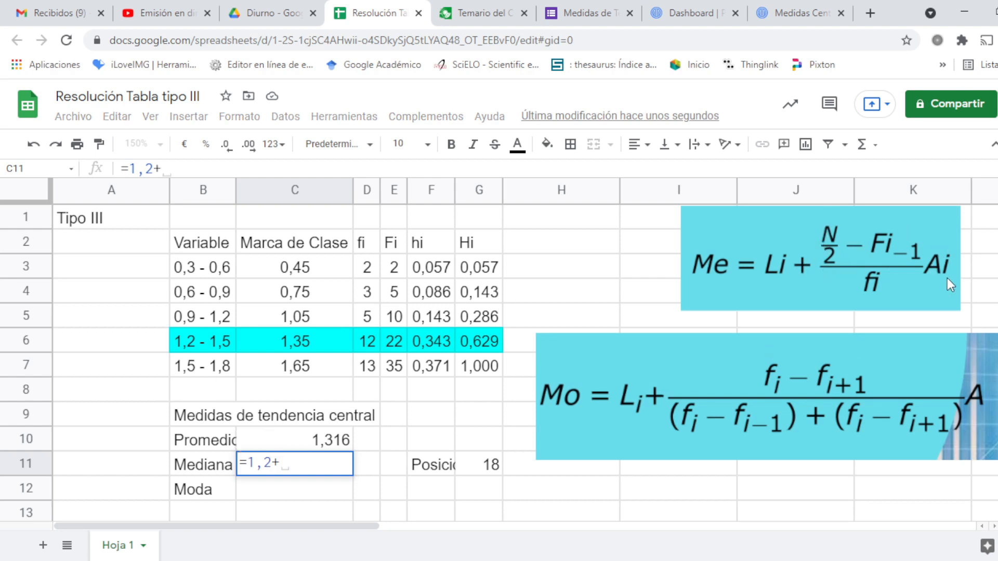
pyautogui.write('()')
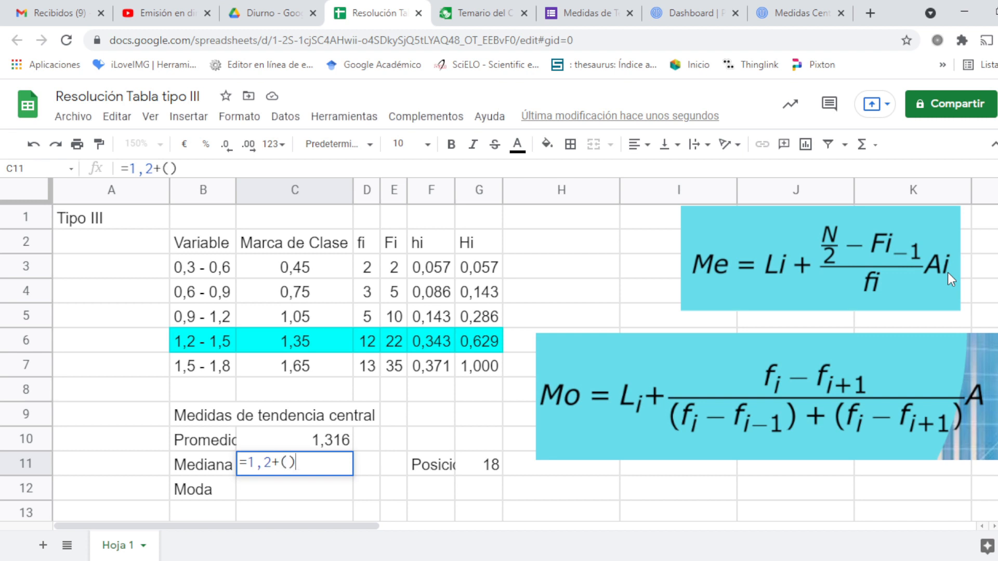
pyautogui.press('Left')
pyautogui.write('18')
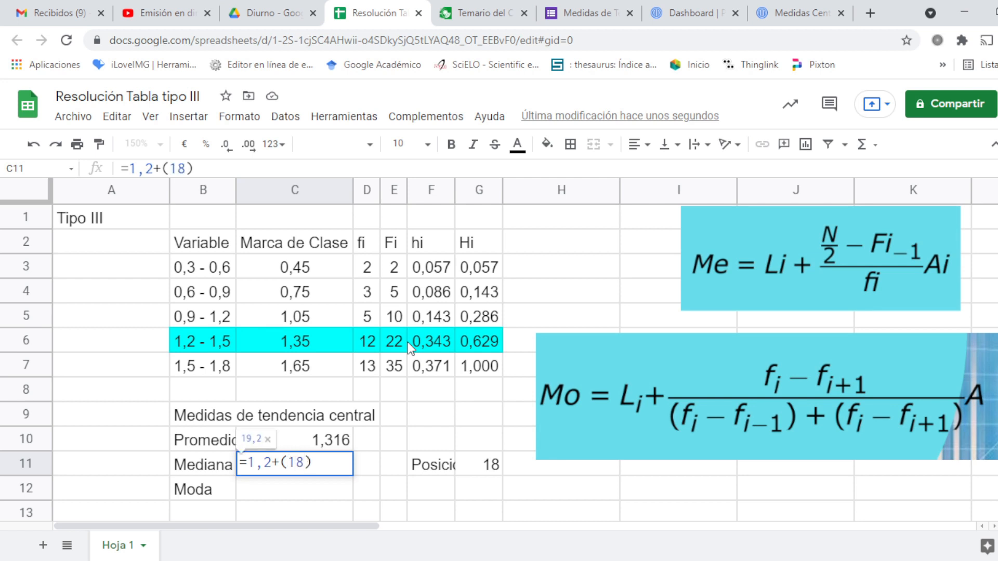
pyautogui.write('-')
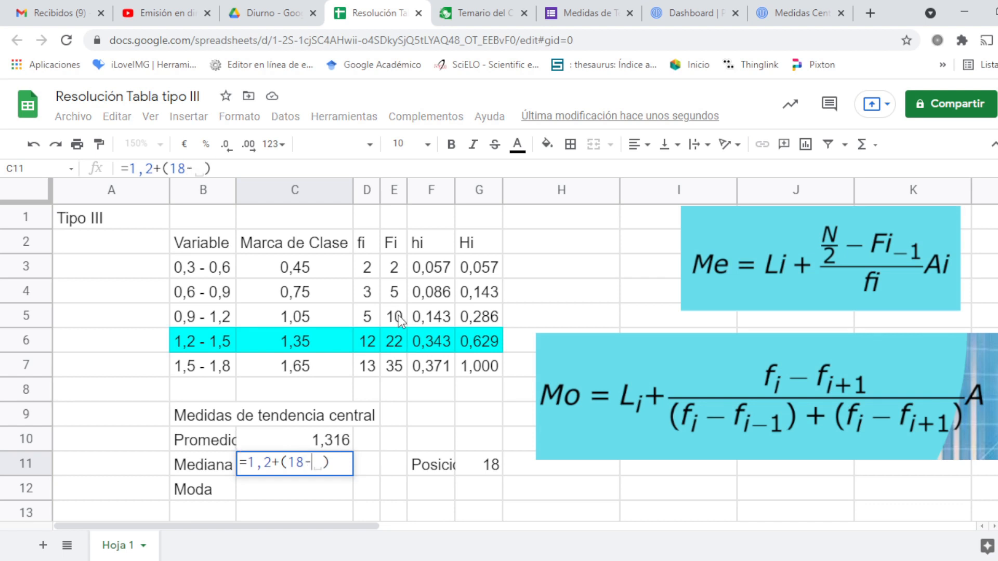
pyautogui.write('10')
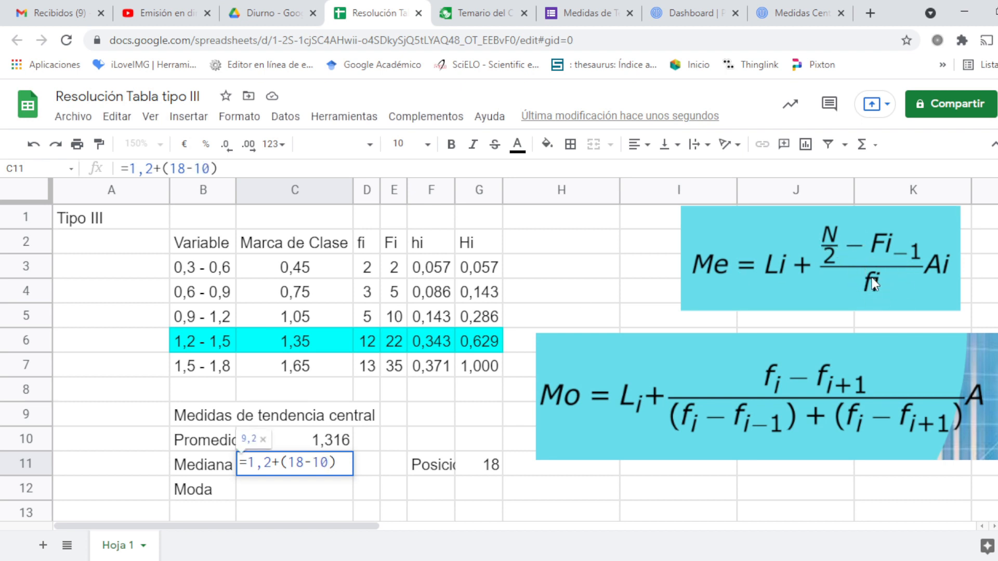
# - Enclose the difference 18-10 in its own parentheses and divide it by the class frequency 12
pyautogui.click(287, 462)
pyautogui.write('(')
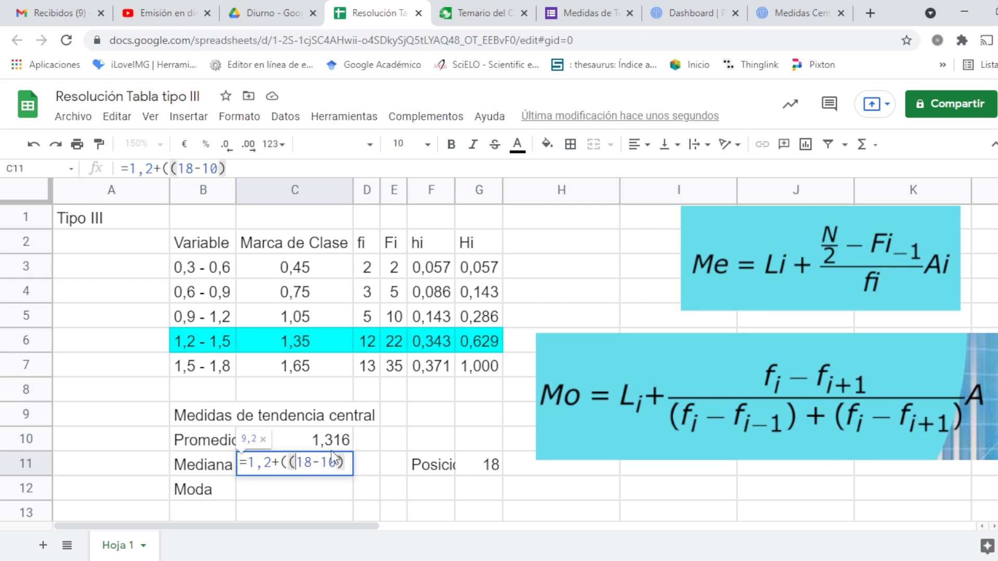
pyautogui.click(341, 462)
pyautogui.write(')/')
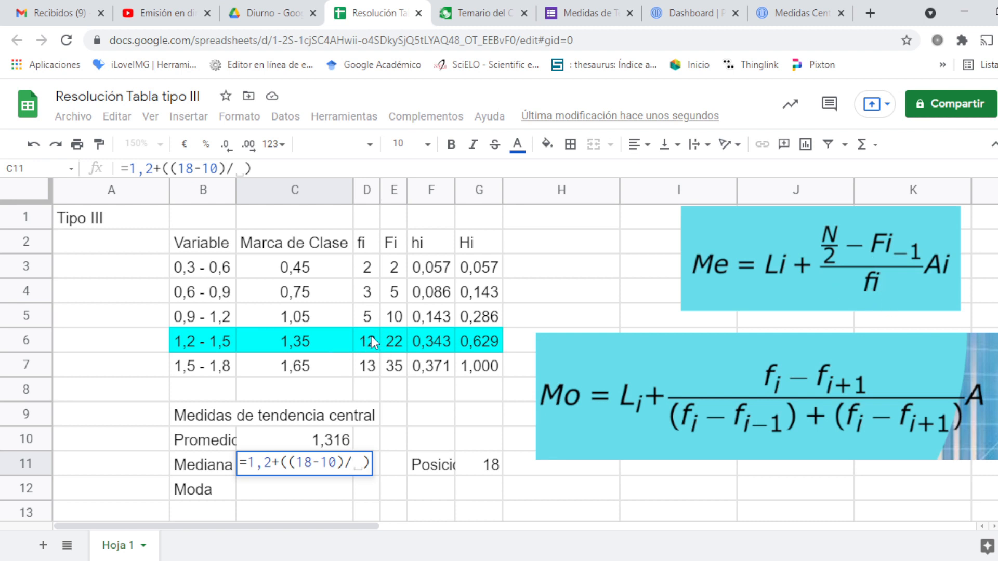
pyautogui.write('12')
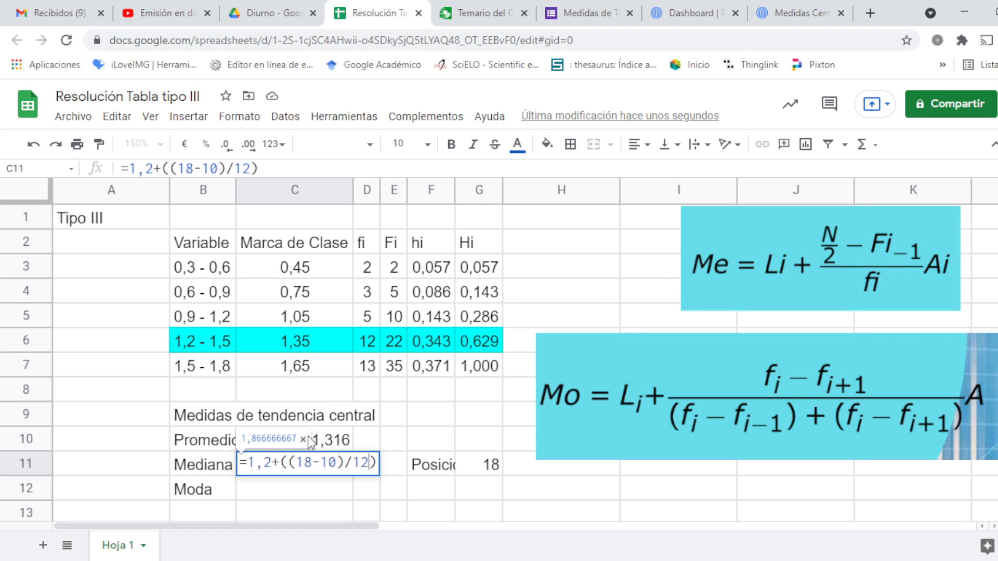
# - Group the quotient in parentheses, multiply it by the class width and enter the formula =1,2+(((18-10)/12)*0,3) in C11
pyautogui.click(292, 462)
pyautogui.write('(')
pyautogui.click(378, 462)
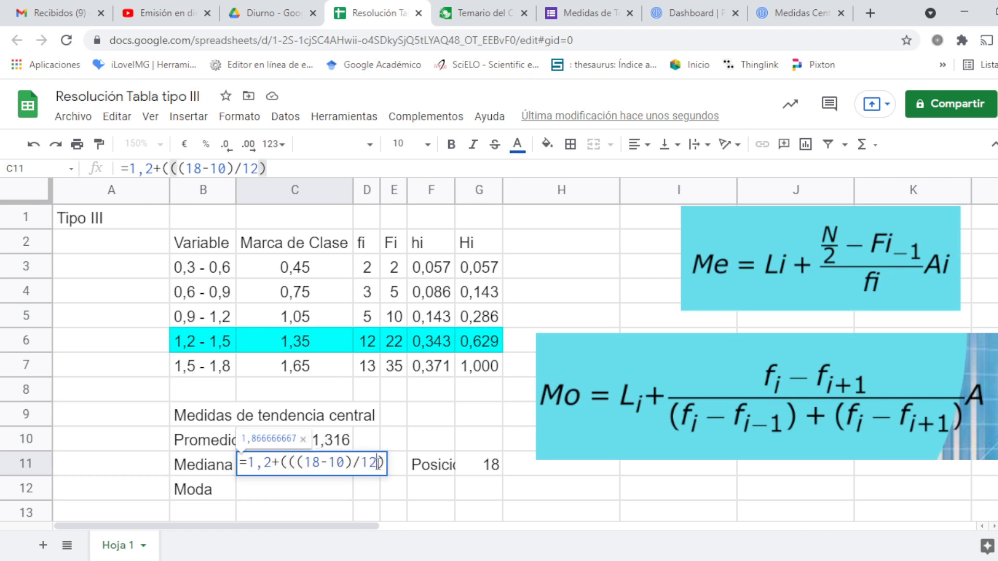
pyautogui.write(')')
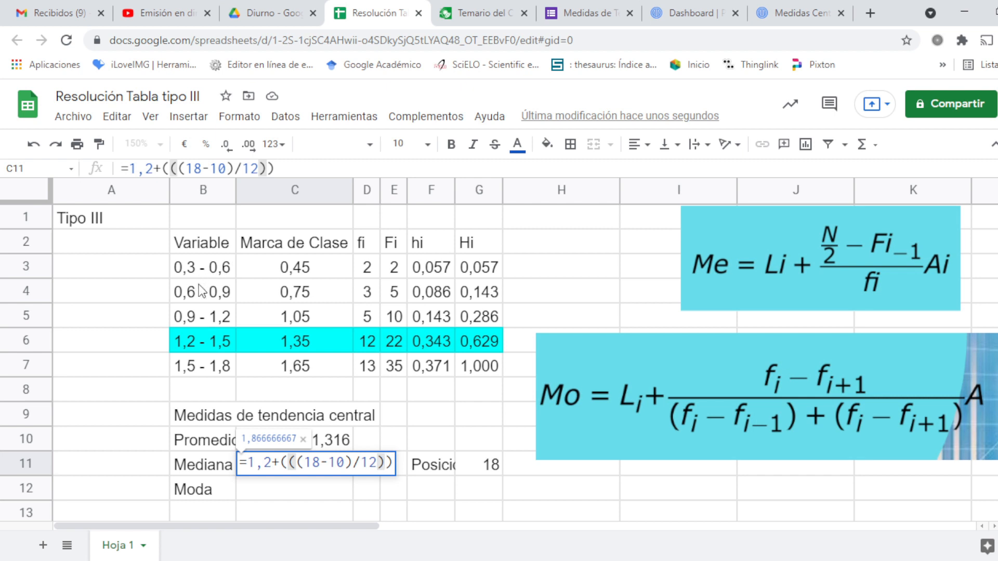
pyautogui.write('*0,')
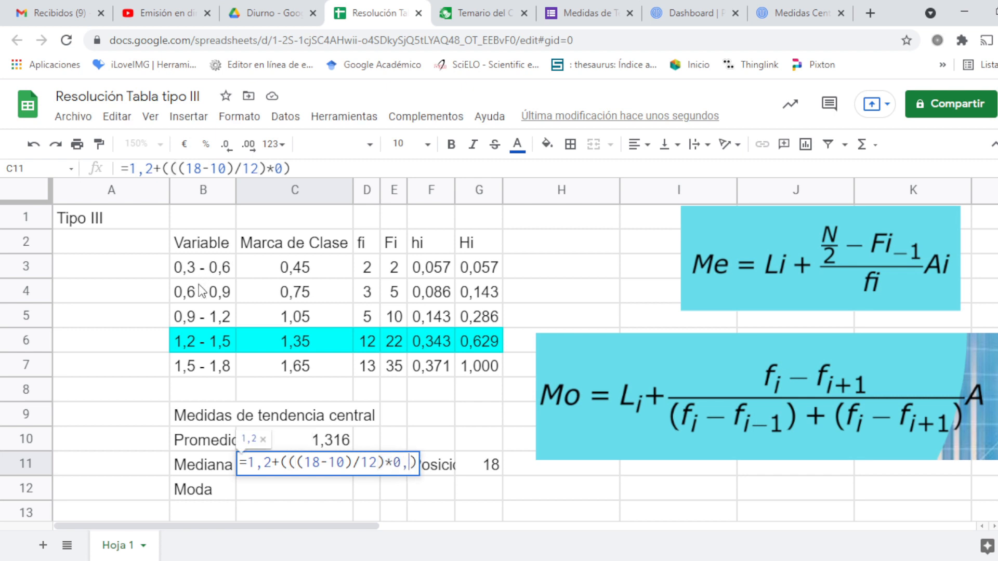
pyautogui.write('3')
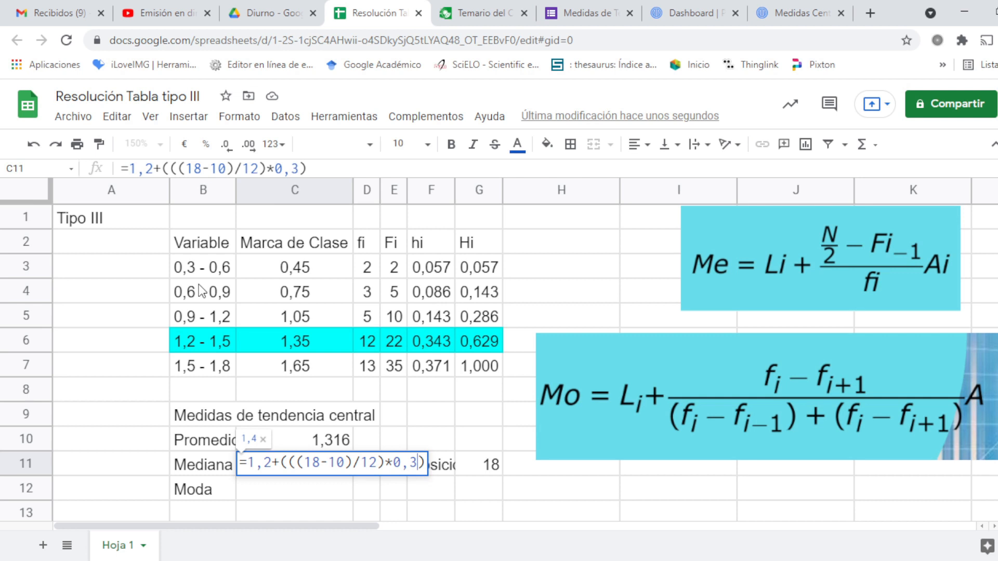
pyautogui.press('Return')
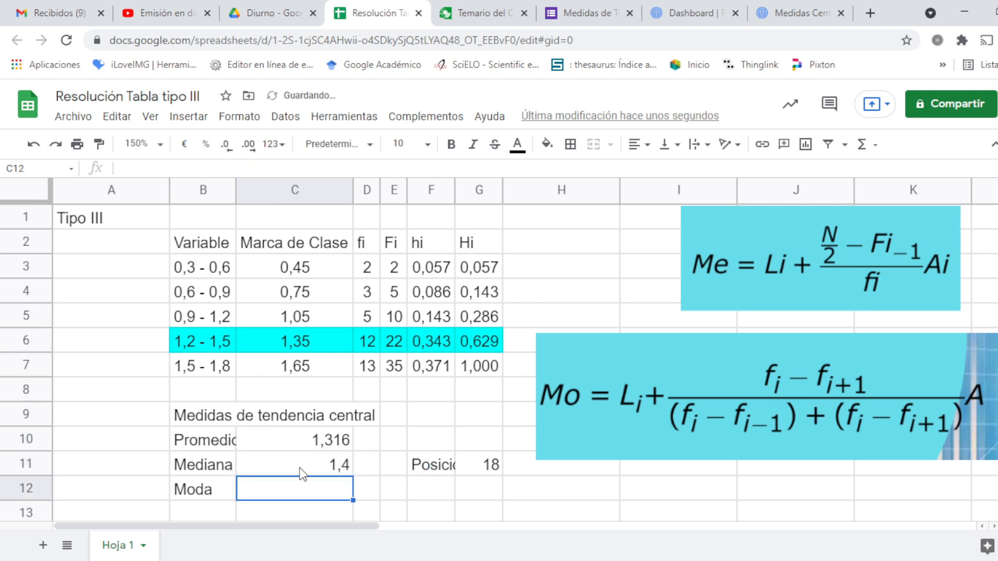
# - Format the median in C11 to show two decimal places
pyautogui.click(313, 465)
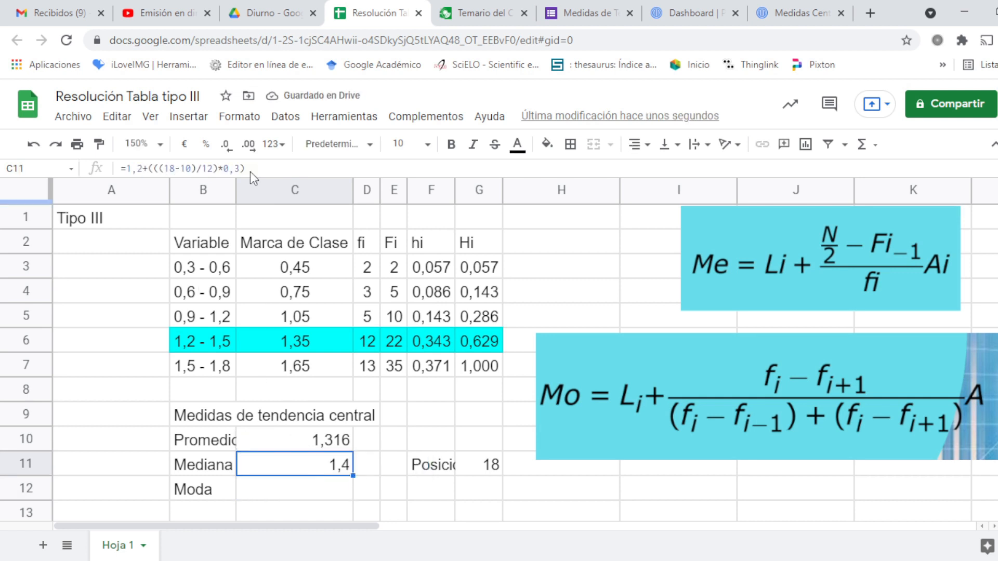
pyautogui.click(227, 148)
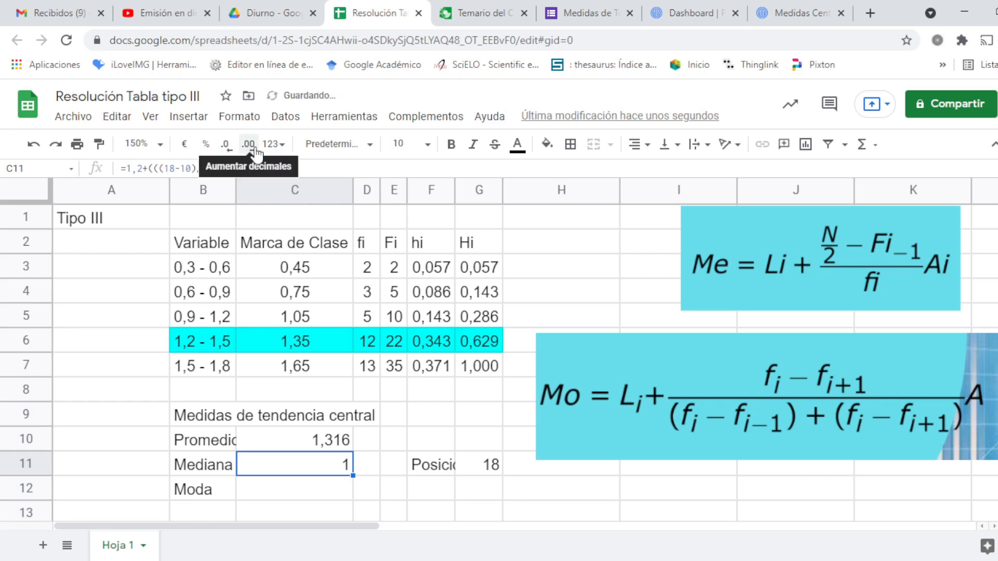
pyautogui.click(255, 151)
pyautogui.click(255, 150)
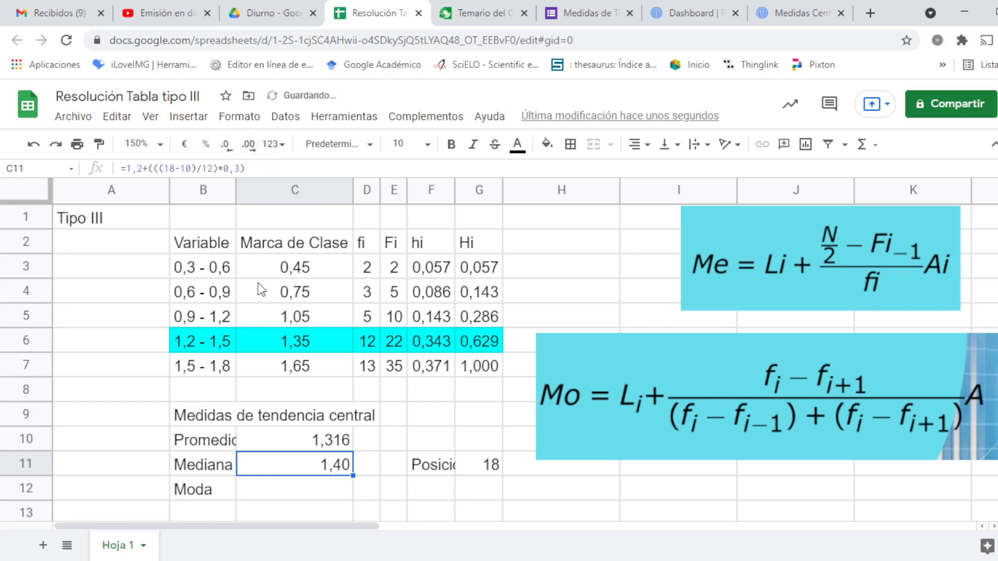
pyautogui.click(287, 494)
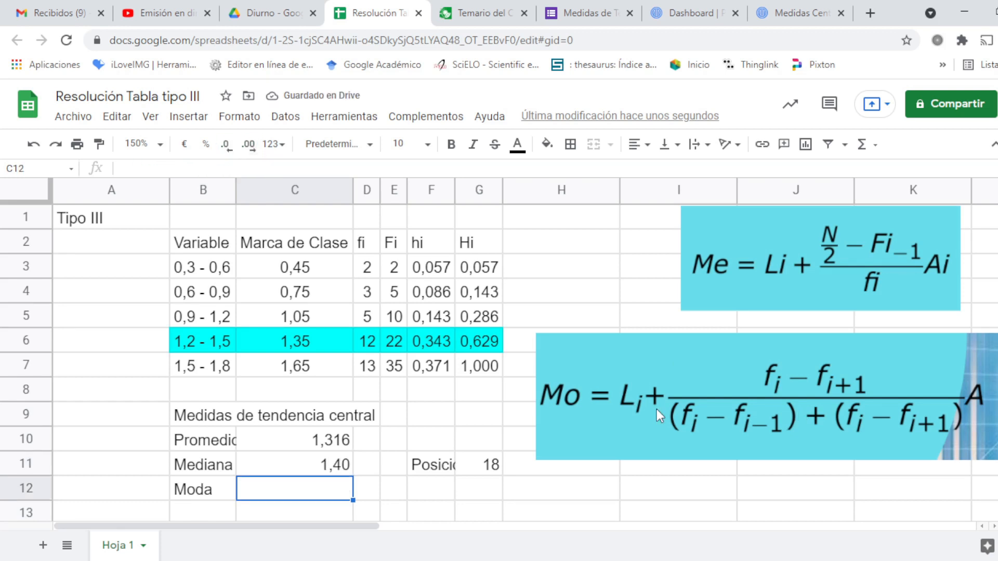
pyautogui.click(313, 463)
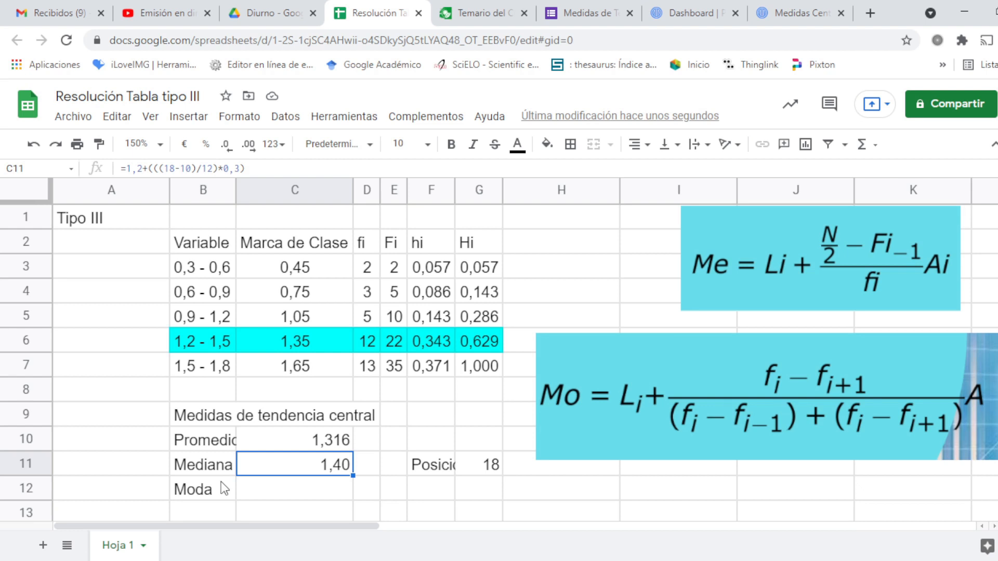
pyautogui.click(303, 494)
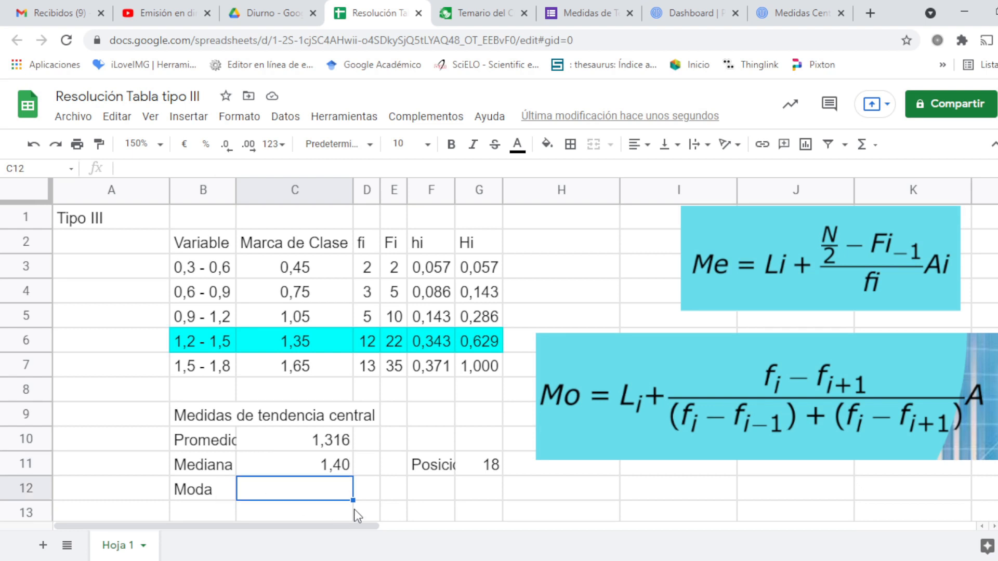
pyautogui.write('=')
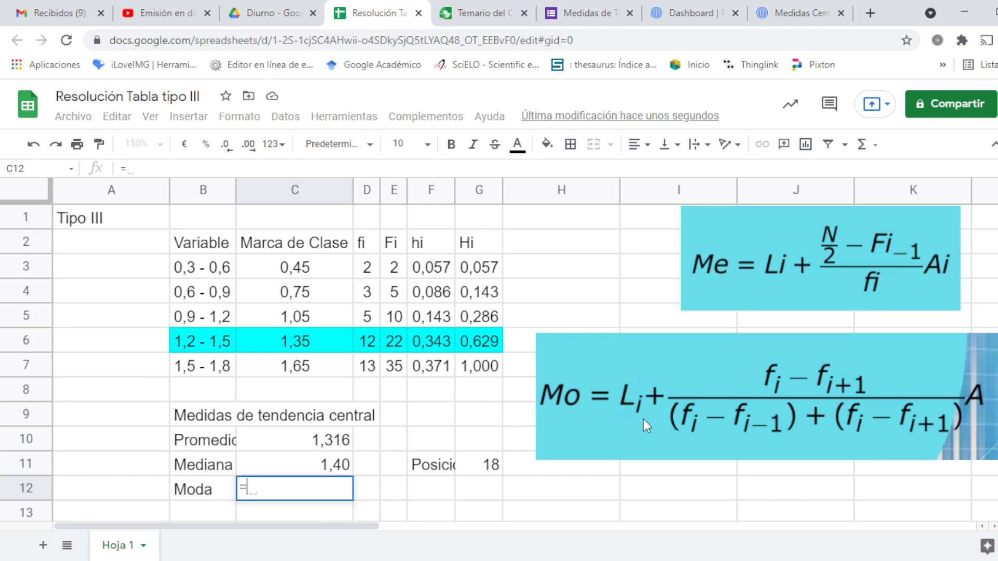
pyautogui.press('Escape')
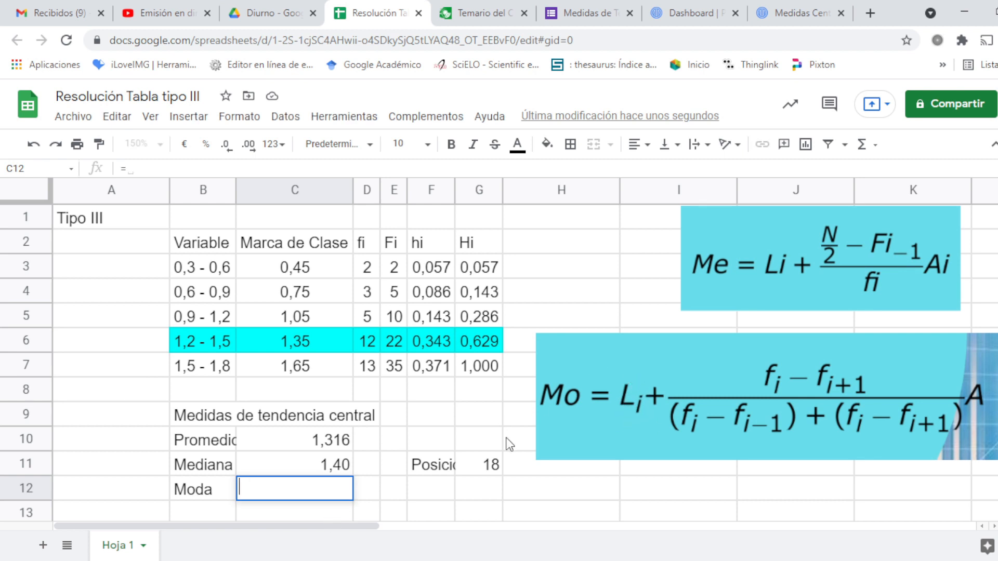
# - Fill the modal class row 1,5 - 1,8, cells B7:G7, with green
pyautogui.click(372, 372)
pyautogui.press('Left')
pyautogui.press('Left')
pyautogui.hotkey('shift', 'Right')
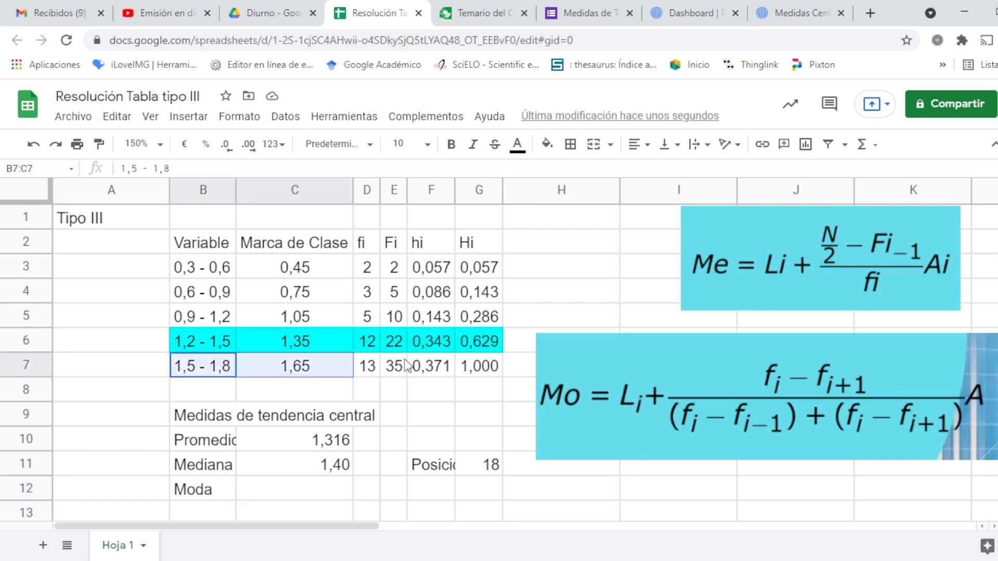
pyautogui.hotkey('shift', 'Right')
pyautogui.hotkey('shift', 'Right')
pyautogui.hotkey('shift', 'Right')
pyautogui.hotkey('shift', 'Right')
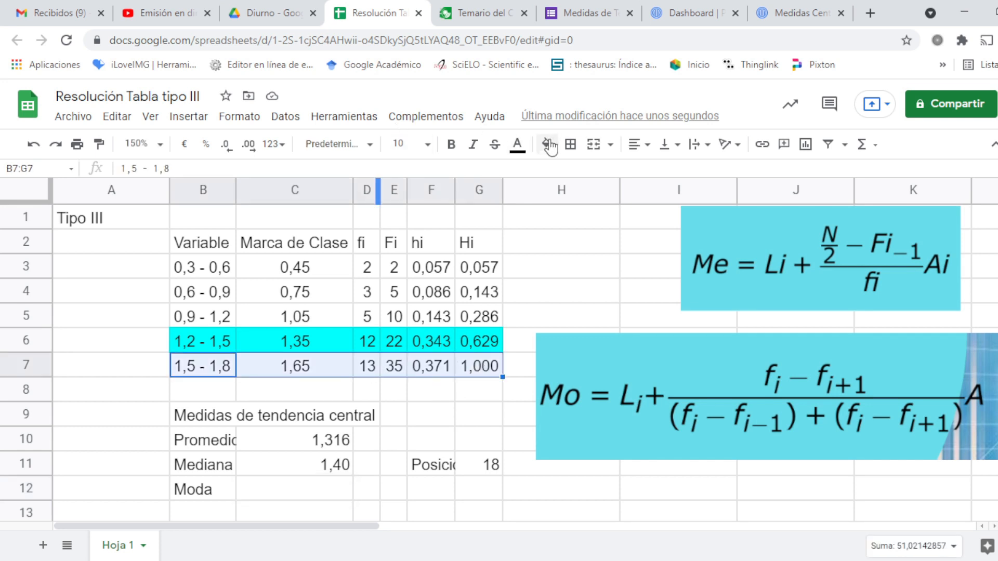
pyautogui.click(551, 148)
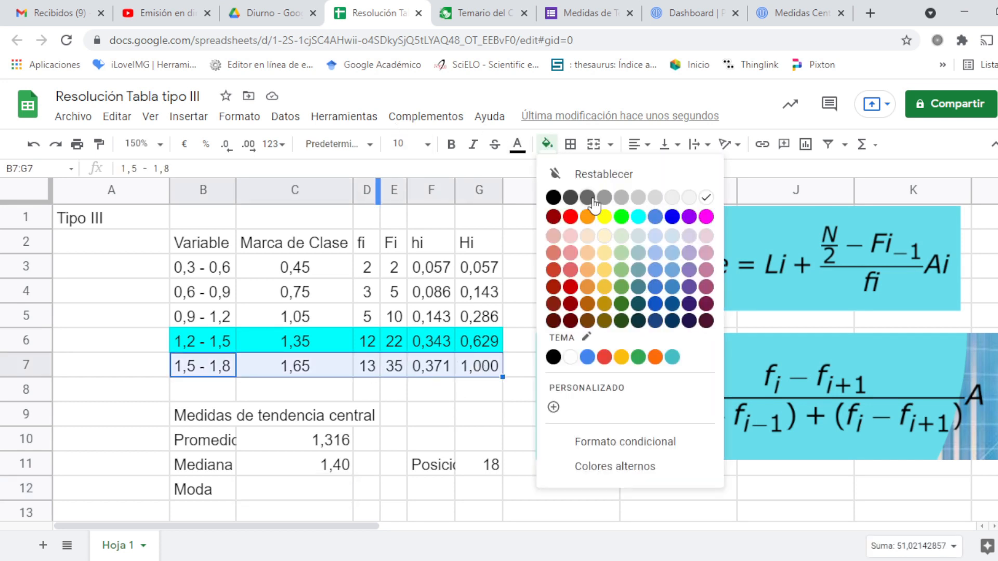
pyautogui.click(622, 218)
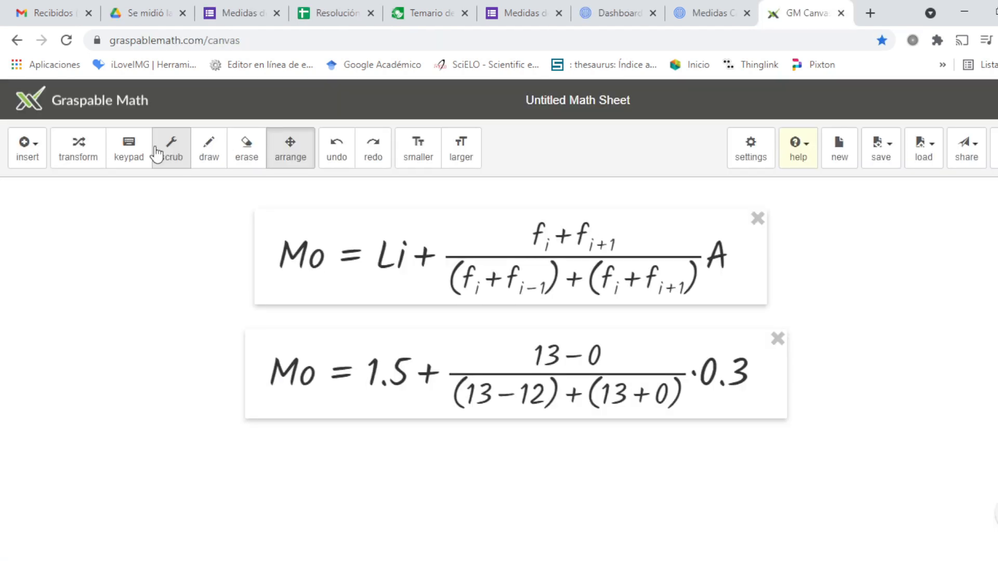
# - Activate the Transform mode in Graspable Math and check the substituted mode equation against the spreadsheet's frequency table and mode formula
pyautogui.click(78, 148)
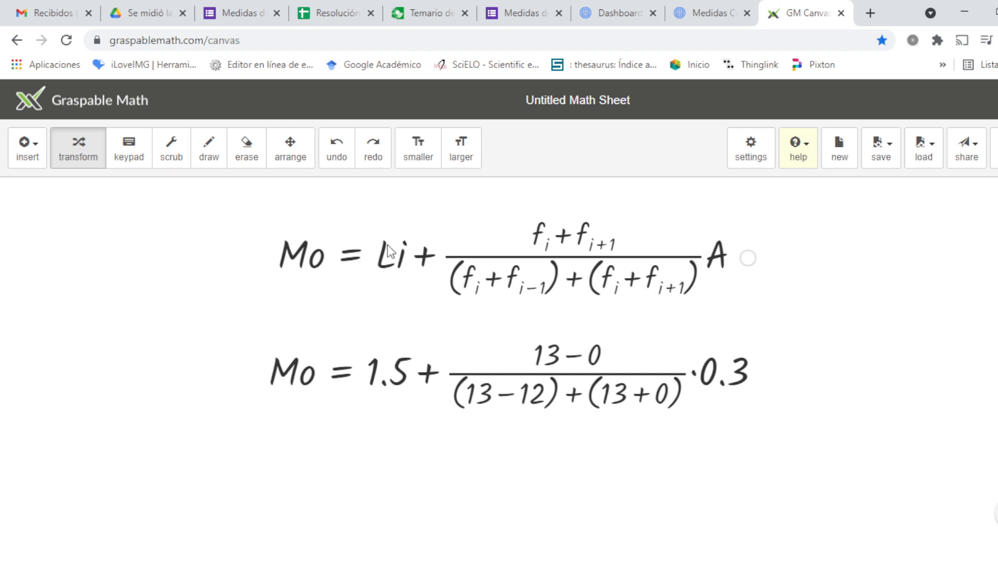
pyautogui.click(324, 26)
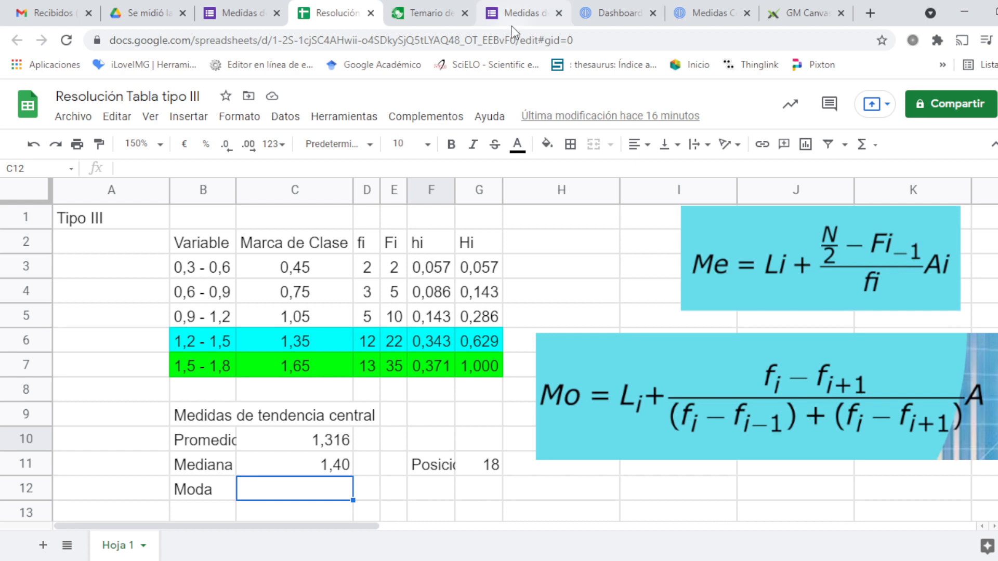
pyautogui.click(809, 12)
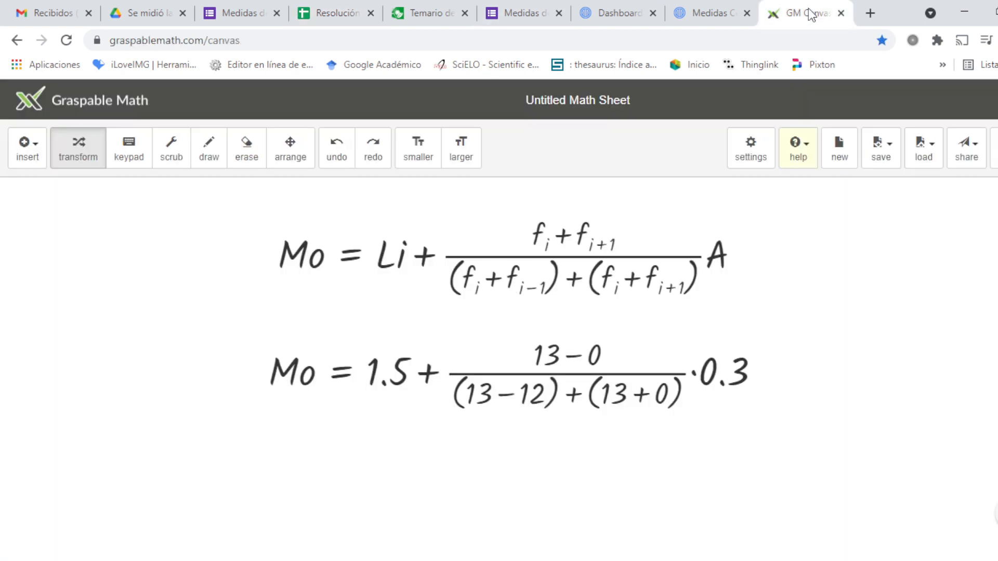
# - Simplify the fraction in the substituted mode equation to 13/14 by evaluating the denominator's sums and the numerator 13-0
pyautogui.scroll(-3, 649, 281)
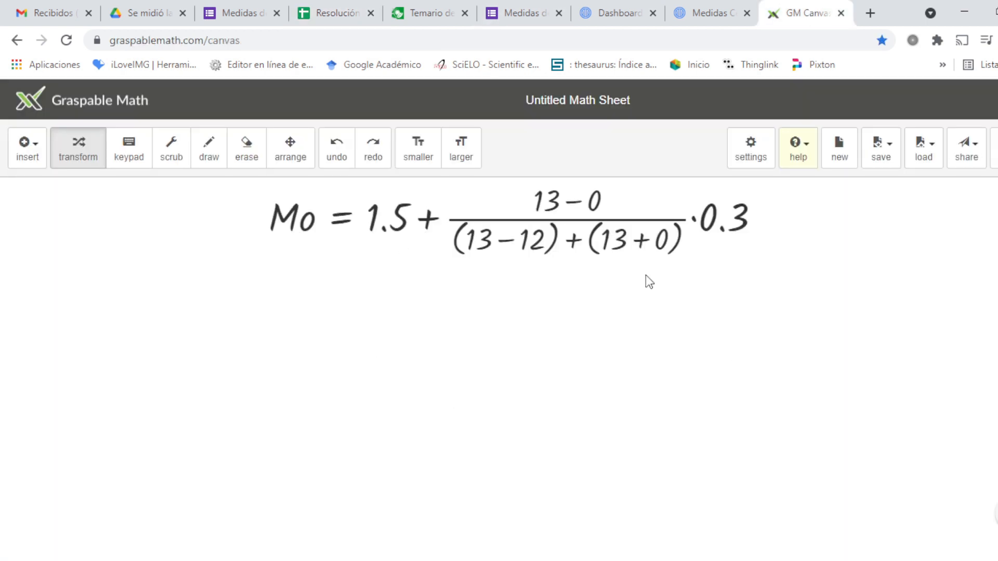
pyautogui.click(639, 240)
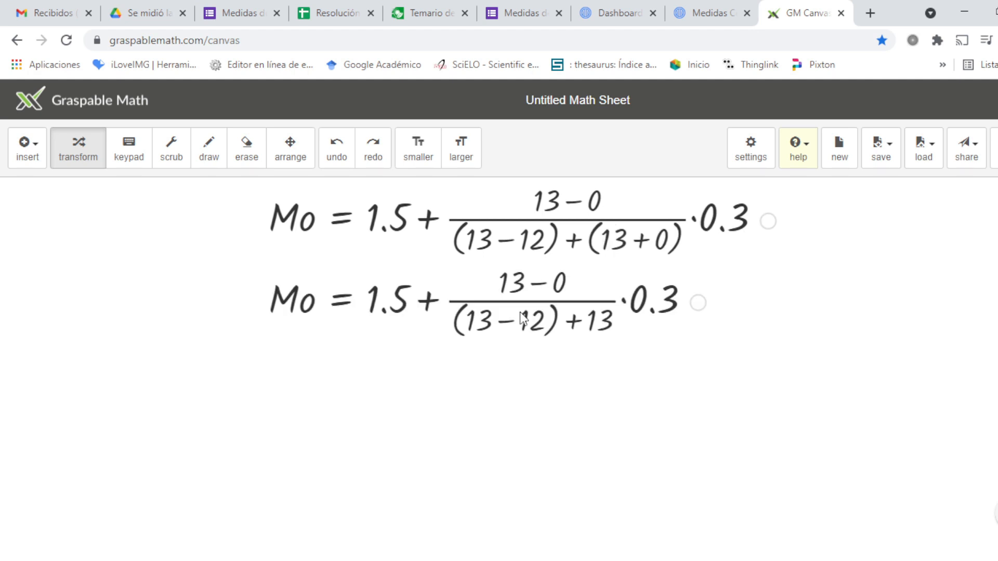
pyautogui.click(521, 313)
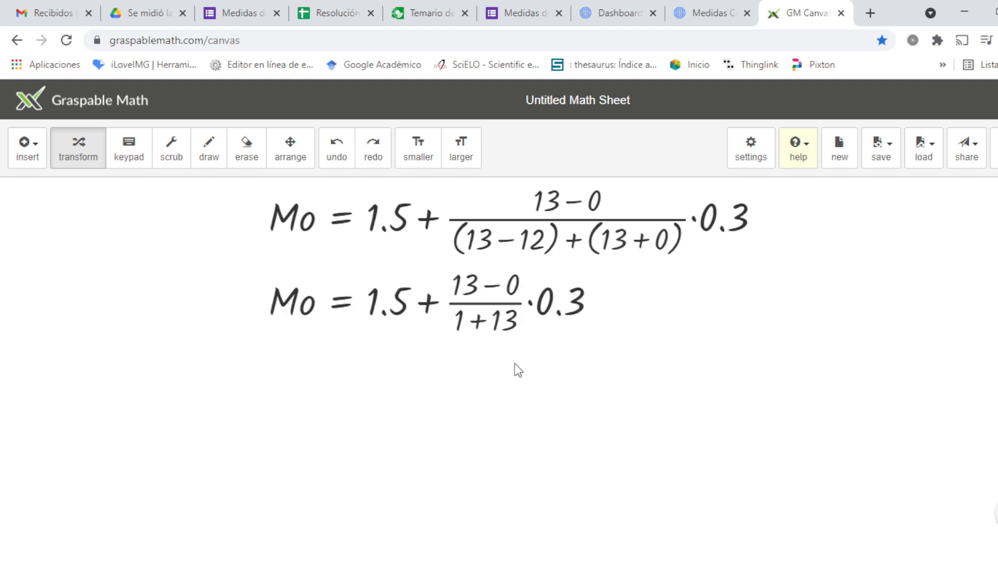
pyautogui.click(476, 326)
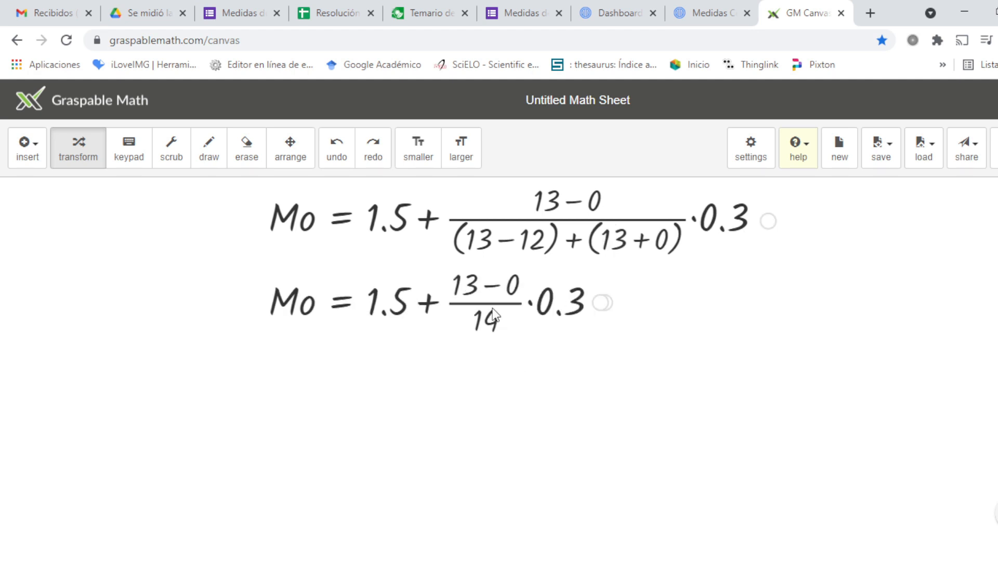
pyautogui.click(489, 286)
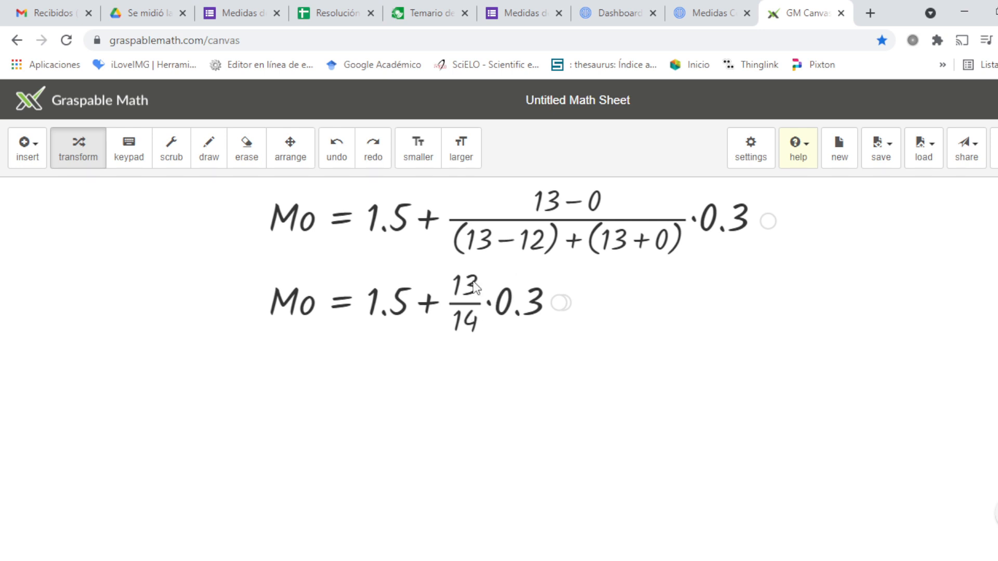
# - Evaluate the simplified mode equation to a single decimal value by converting 13/14, multiplying by 0.3 and adding 1.5
pyautogui.moveTo(474, 286); pyautogui.dragTo(461, 355)
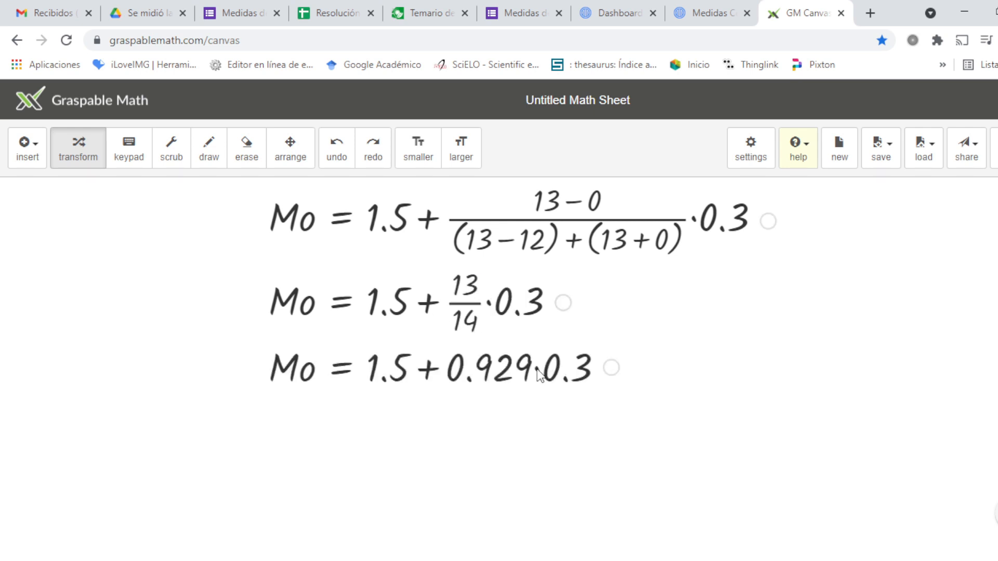
pyautogui.click(537, 369)
pyautogui.click(429, 422)
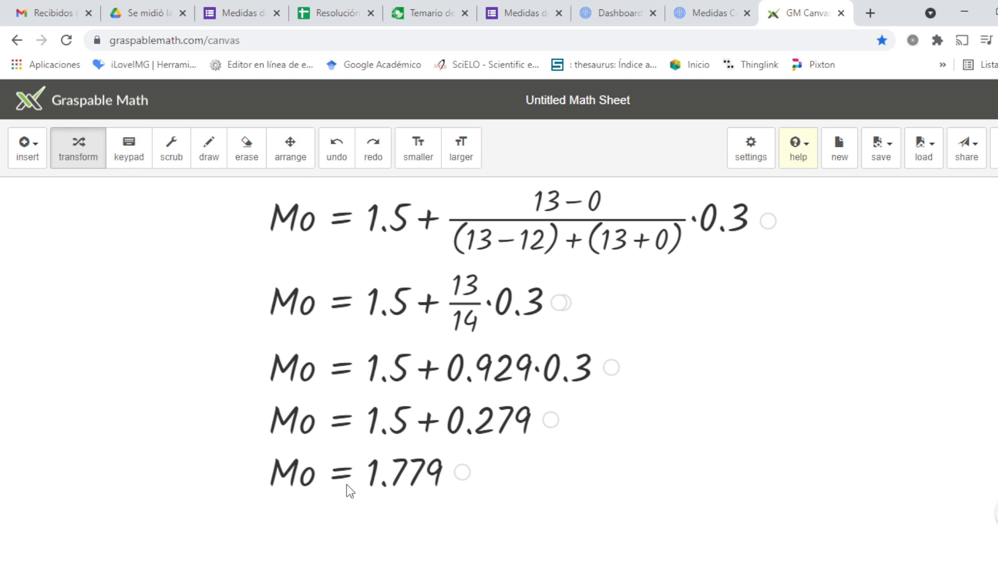
# - Switch to the spreadsheet and enter the mode in C12 as 1,78
pyautogui.click(358, 14)
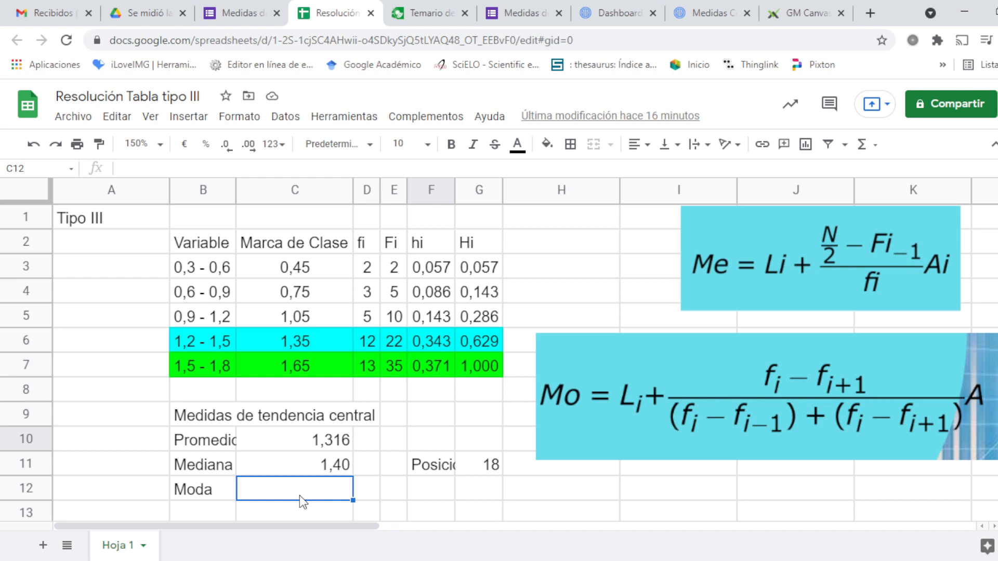
pyautogui.write('1,78')
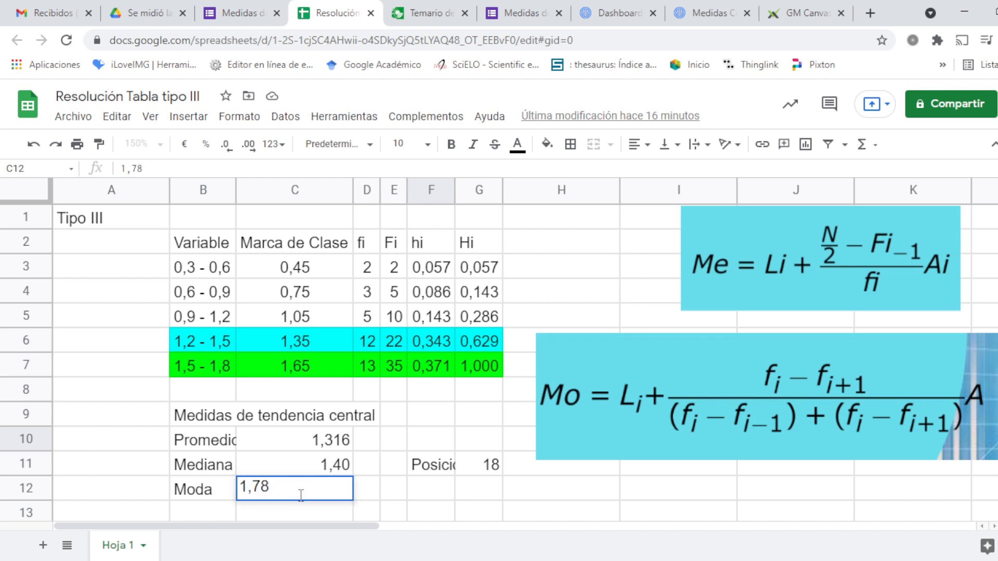
pyautogui.press('Return')
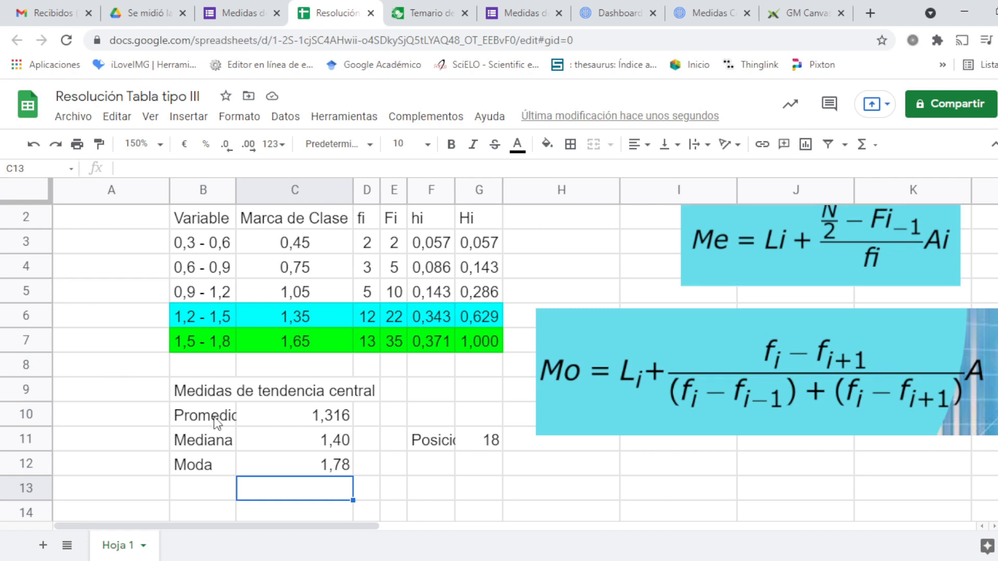
# - Format the mean in C10 to show two decimal places and review the median in C11 and the mode in C12
pyautogui.click(335, 420)
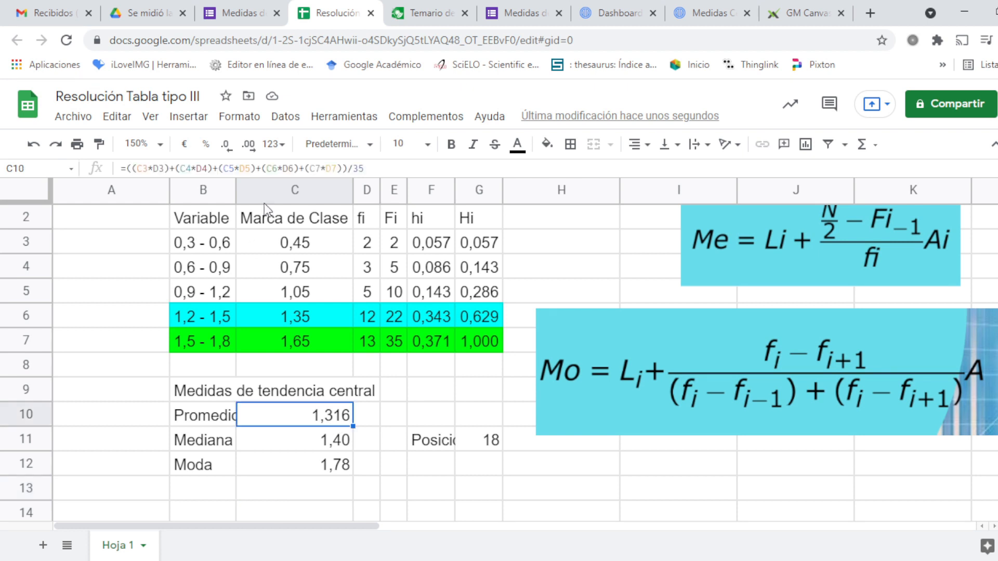
pyautogui.click(229, 145)
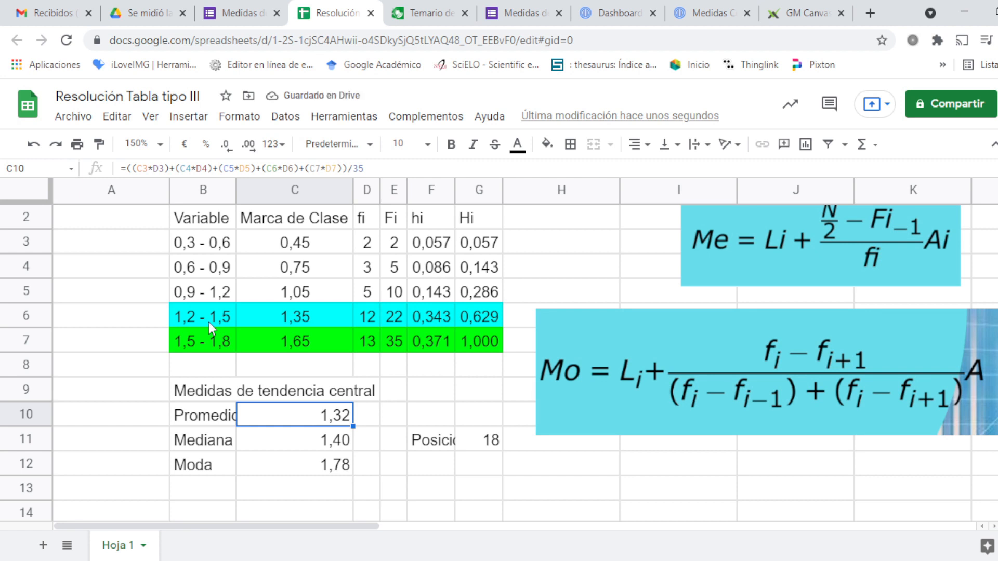
pyautogui.click(208, 443)
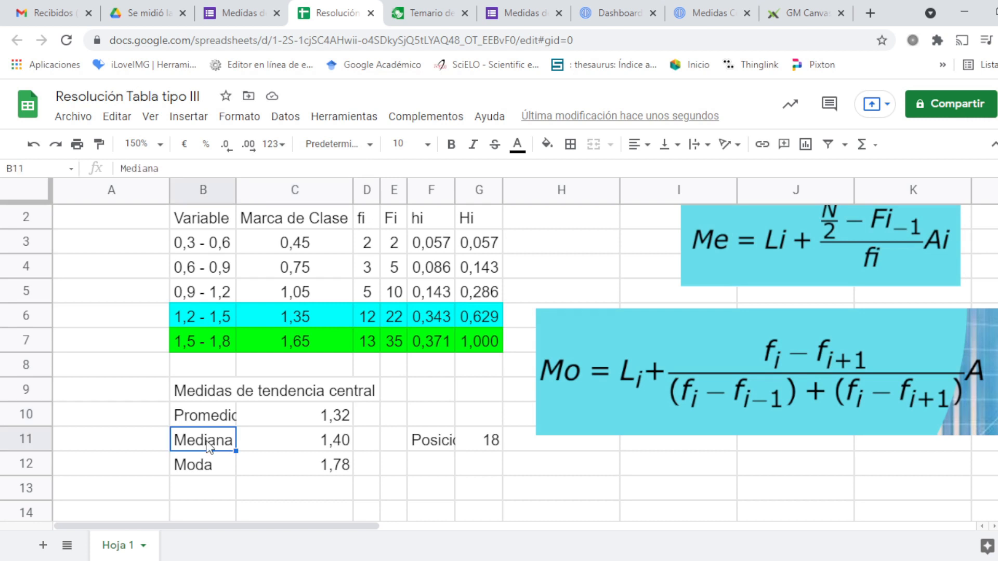
pyautogui.click(322, 451)
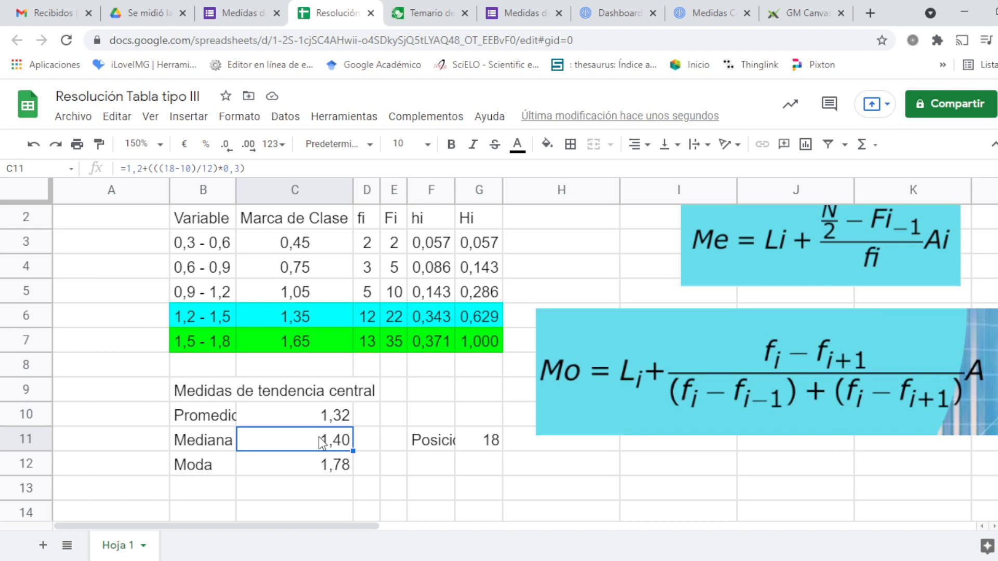
pyautogui.click(276, 470)
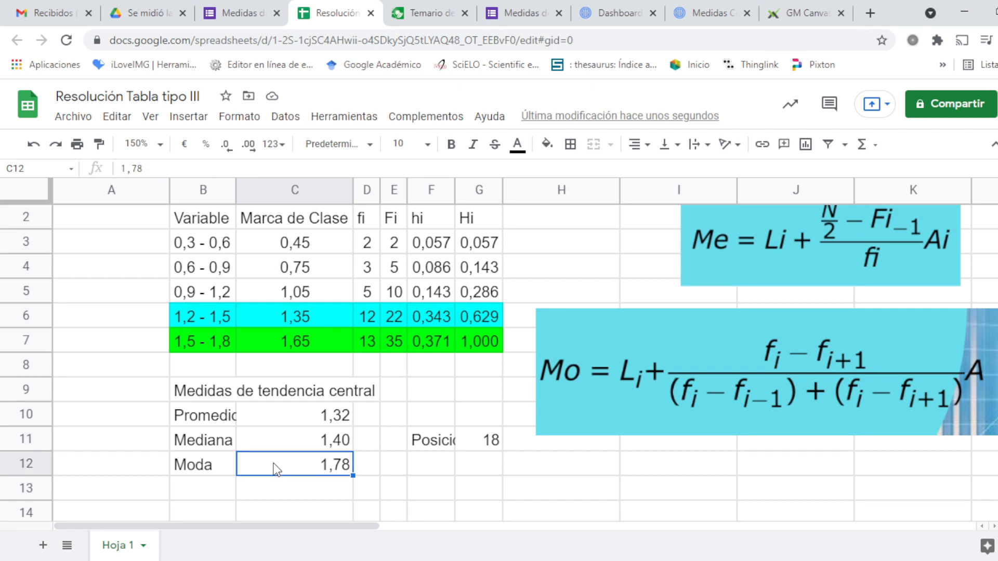